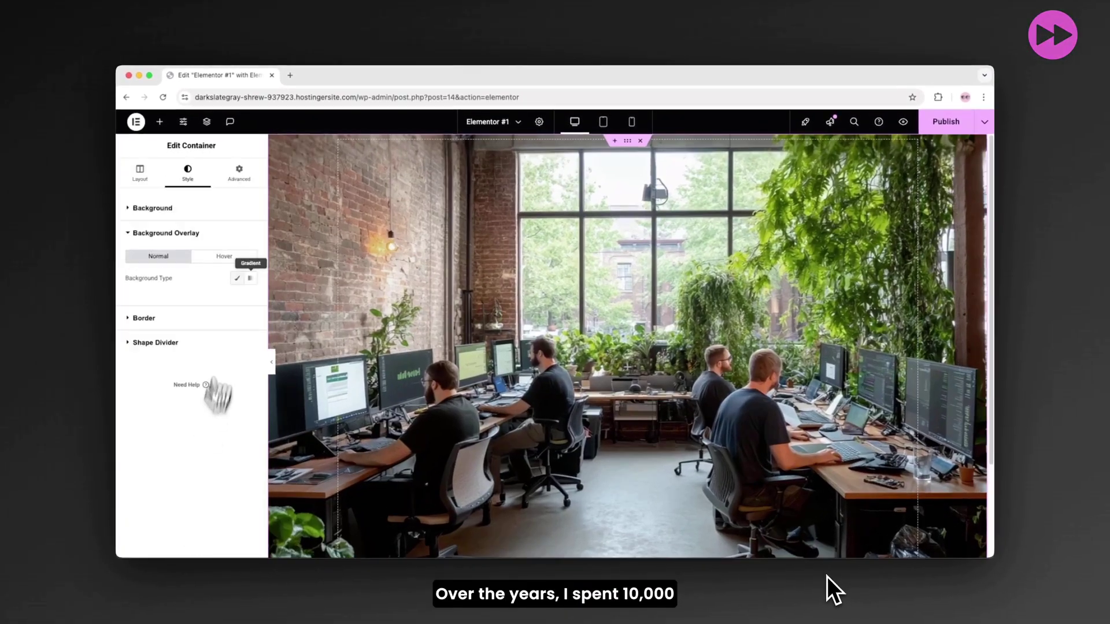
- Add a heading and paragraph over the hero, then an image, heading, paragraph and button in the empty section
drag(129, 243, 202, 283)
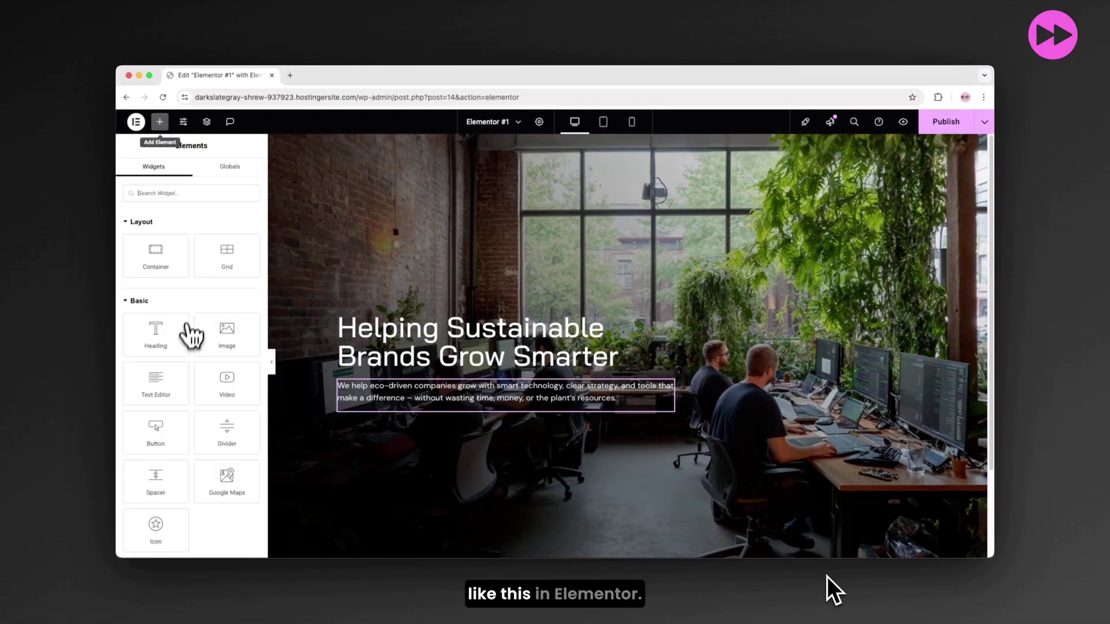
drag(156, 382, 366, 421)
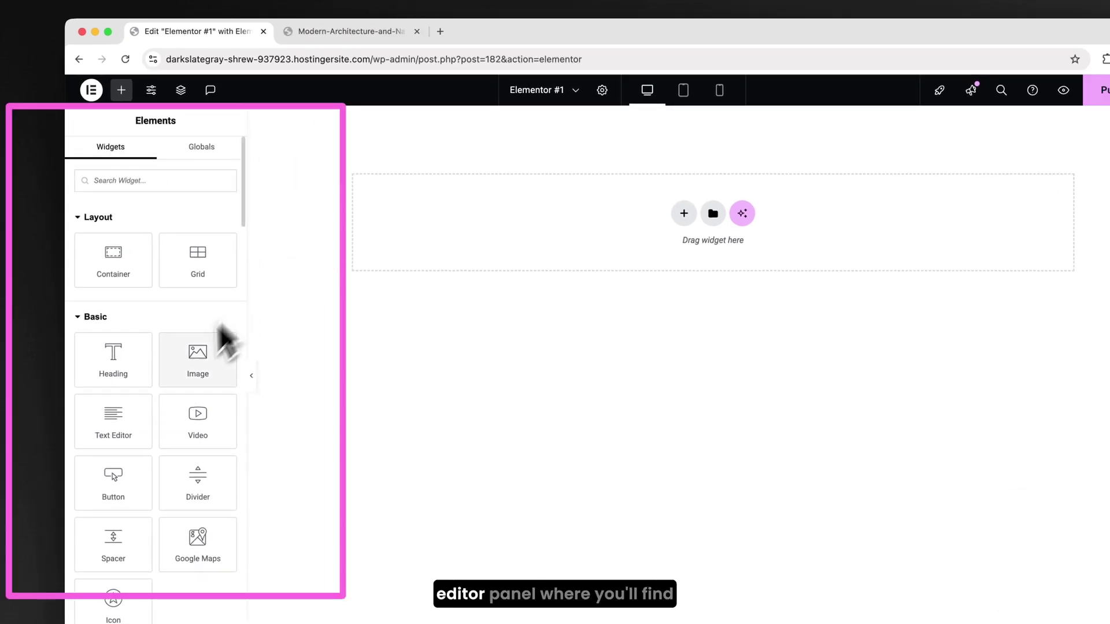
drag(225, 342, 713, 222)
drag(114, 360, 637, 502)
drag(113, 422, 619, 527)
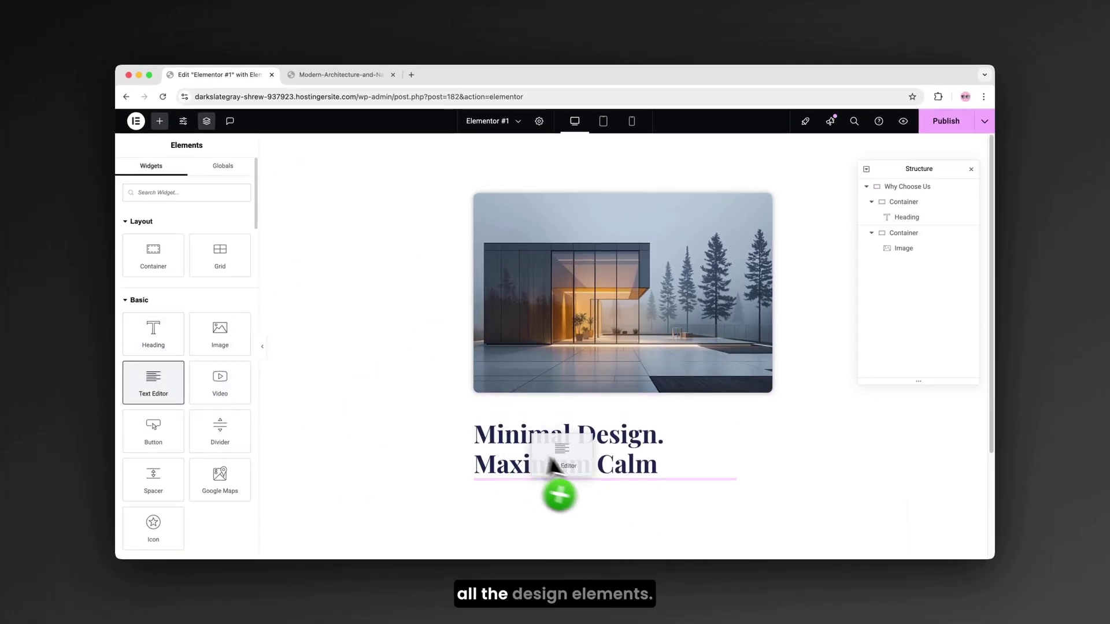
drag(552, 466, 556, 492)
drag(153, 431, 604, 540)
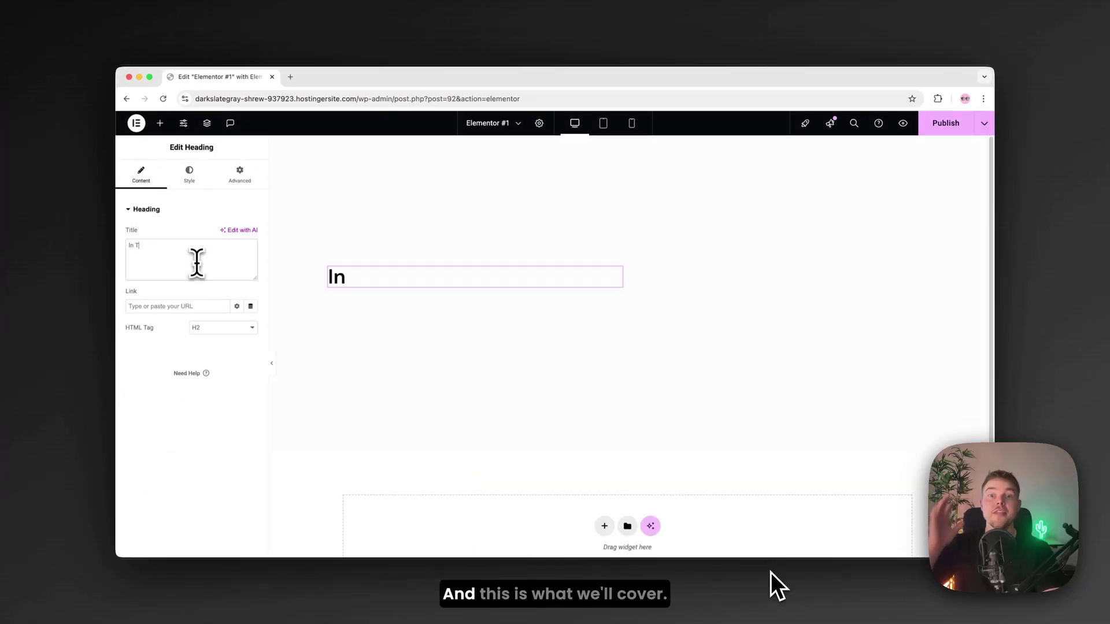
- Finish the 'In This Video:' heading and enter topics 1 and 2, ending with '2. Elementor Basics (That Actually Matter)'
text(This Video)
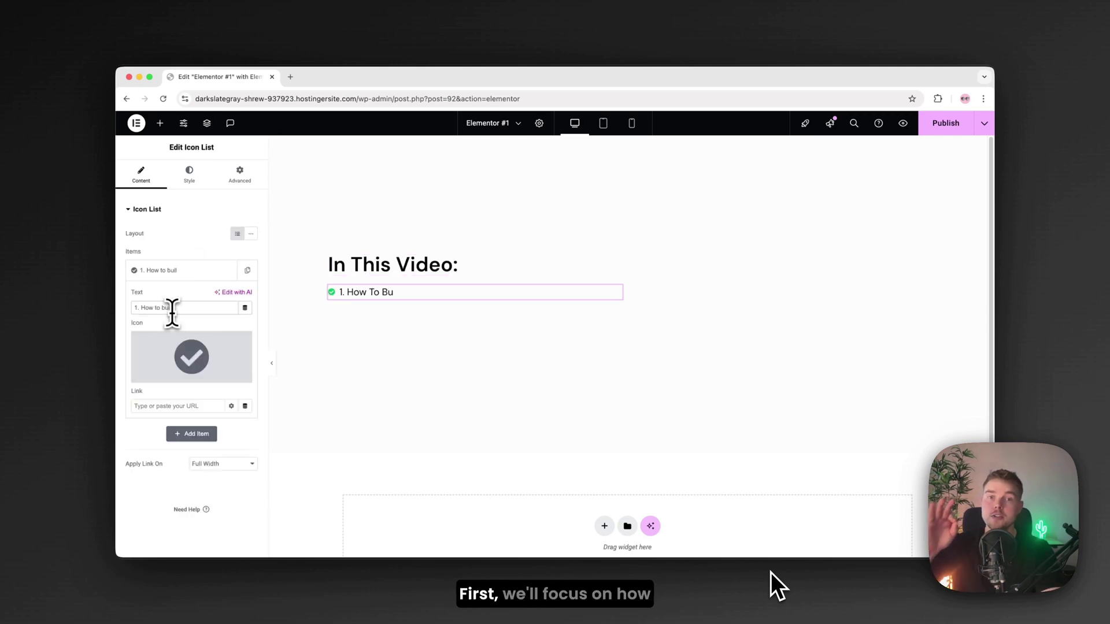
text(ild a F*cking beauti)
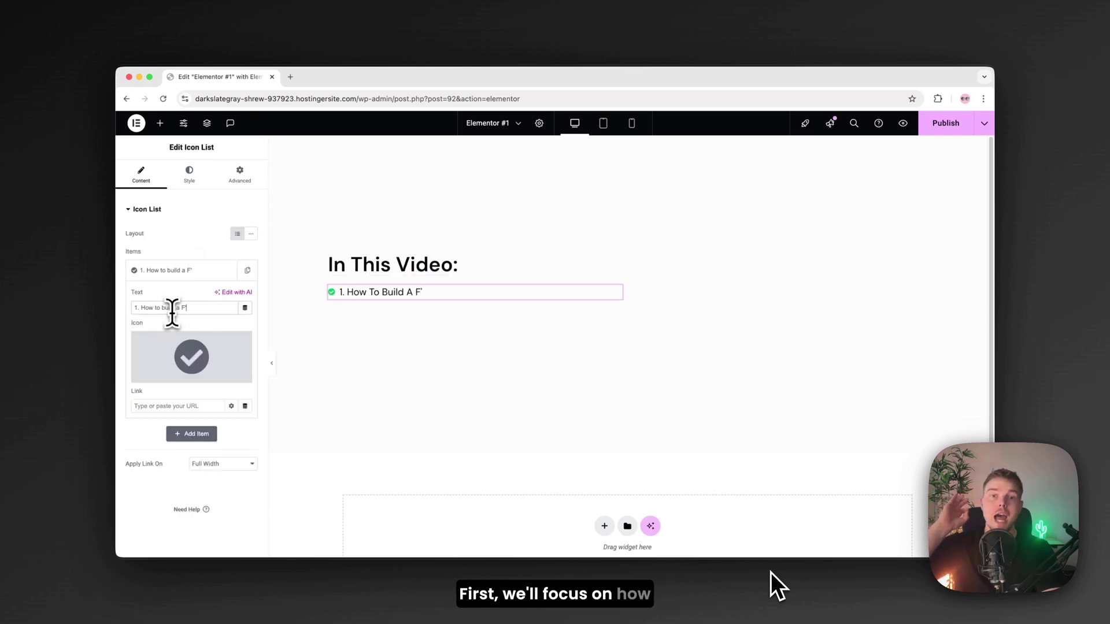
text(ful Page)
text(2.)
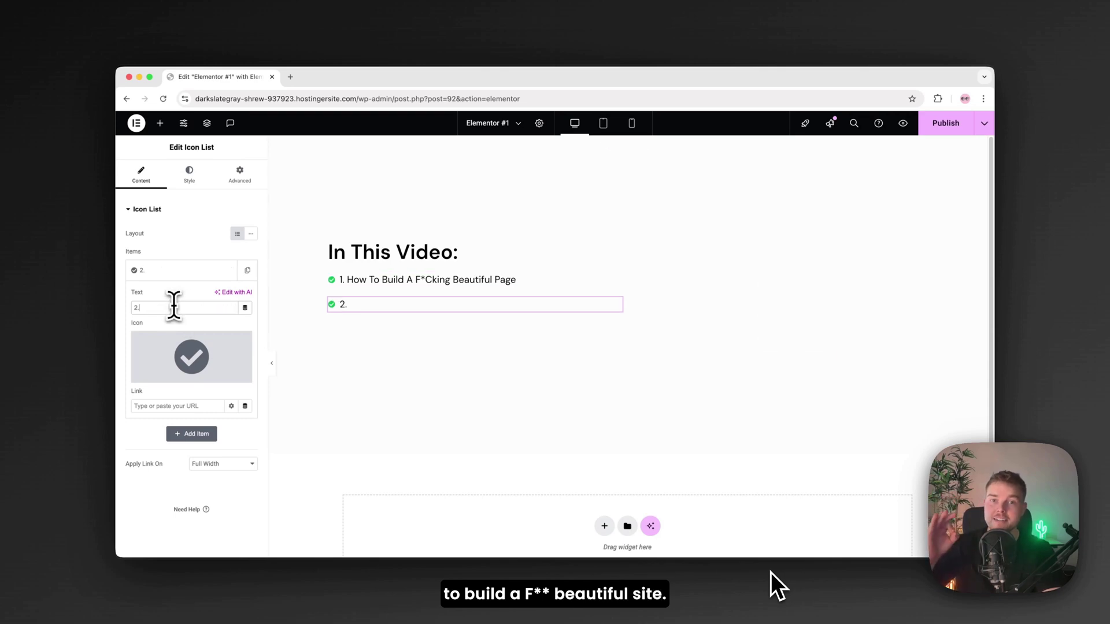
text( Elementor Basics (That Actually Matter))
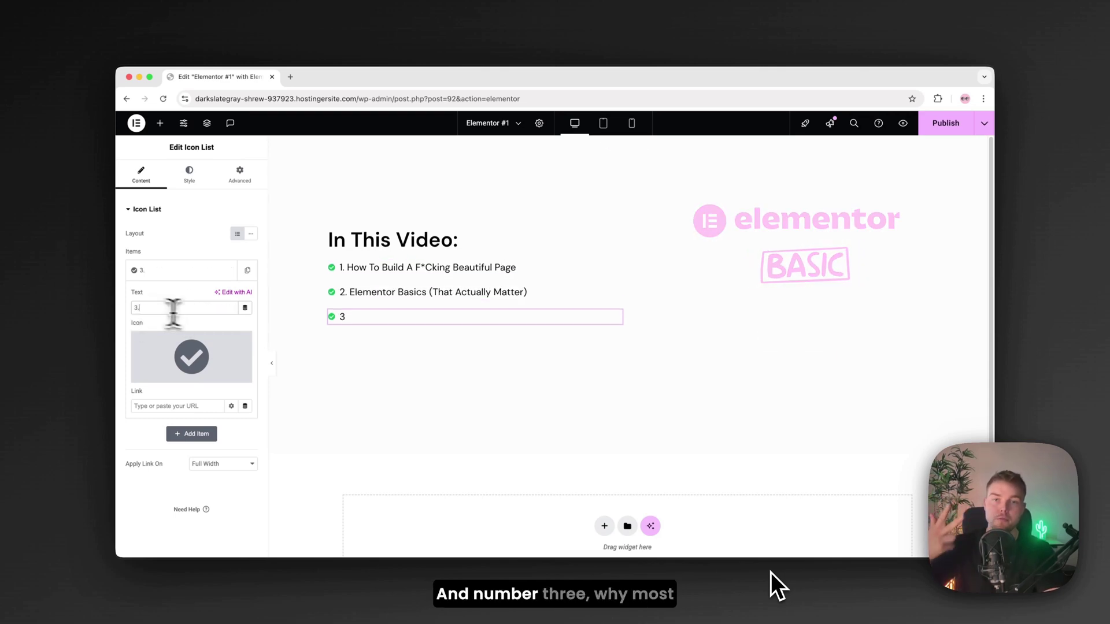
- Add topics 3 to 6, from 'Why most elementor pages look amateur' to 'Bonus tips (Golden nuggets)'
text(D)
key(BackSpace)
text(Why )
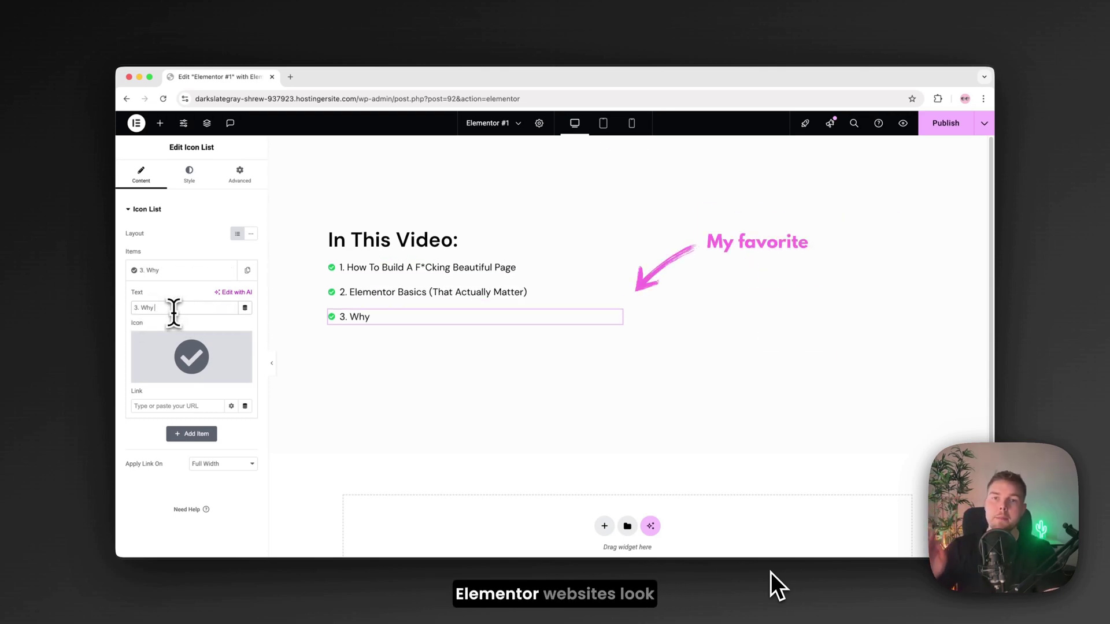
text(most elementor pages look amateur (and h)
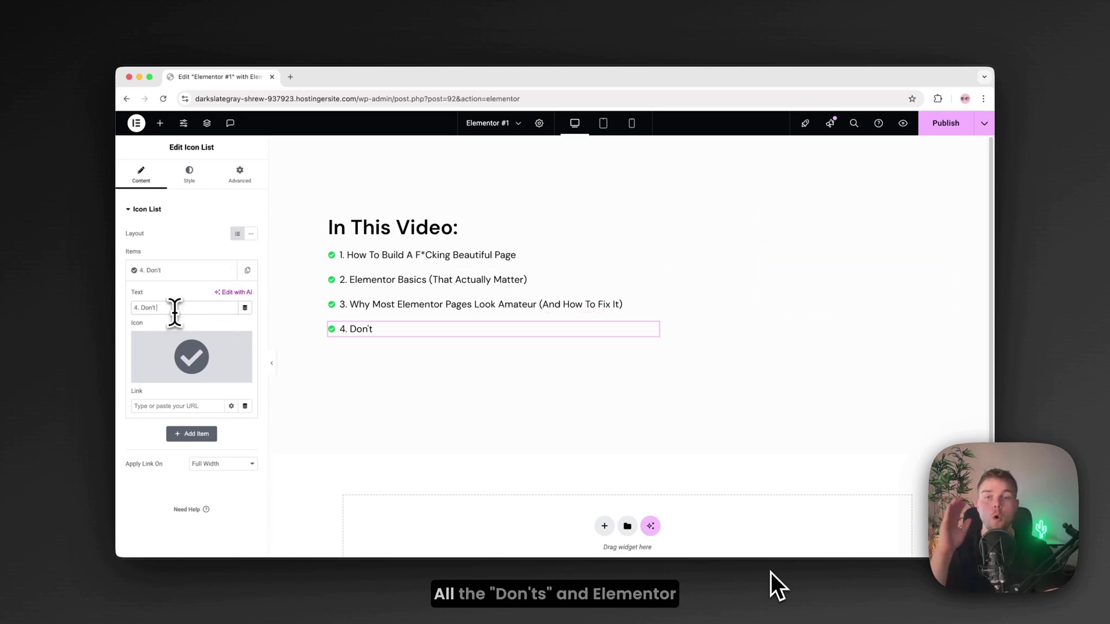
text(do this (Save time)
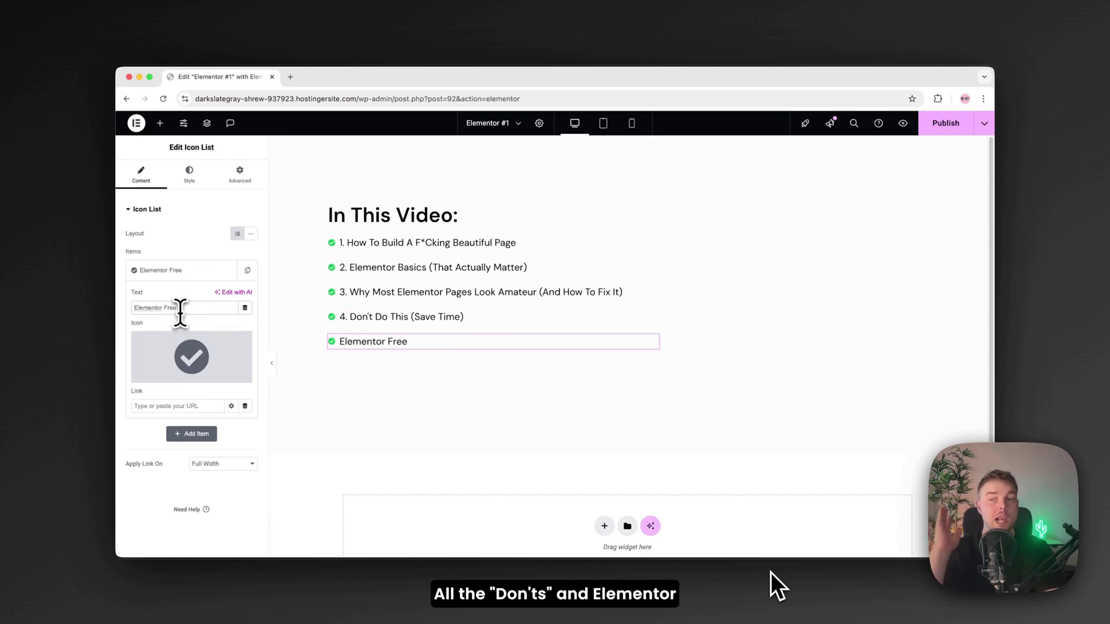
text(/)
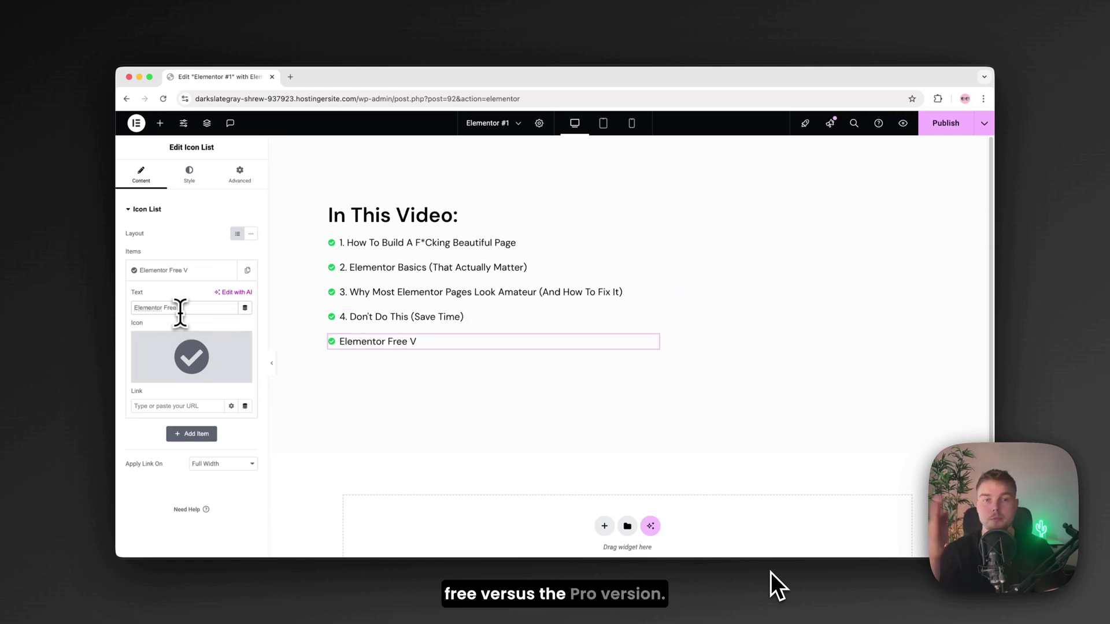
text(s)
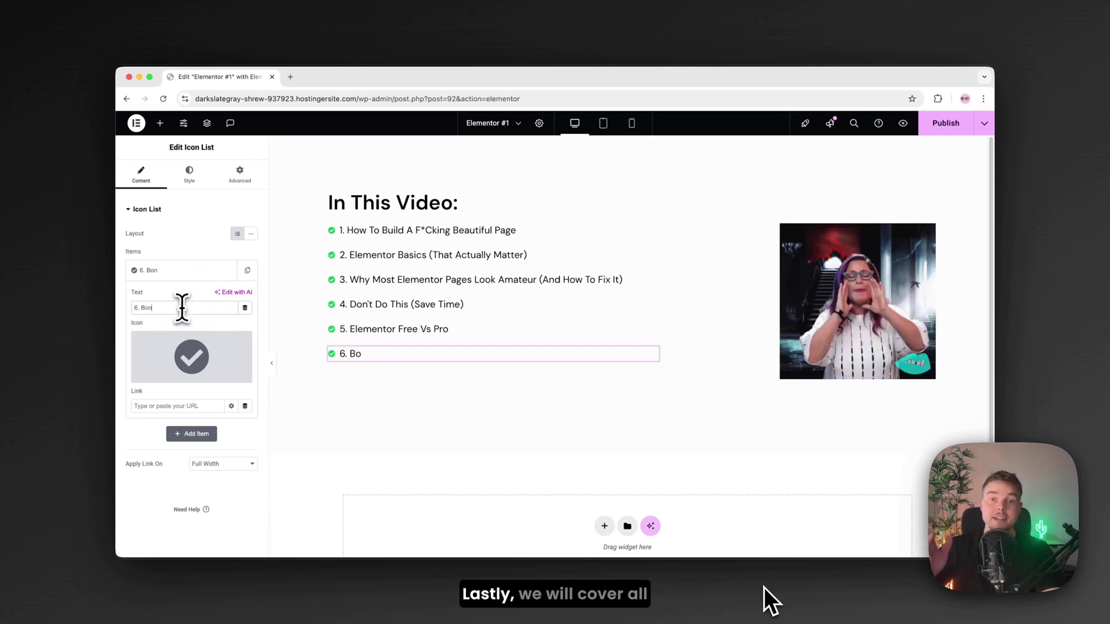
text(nus tips)
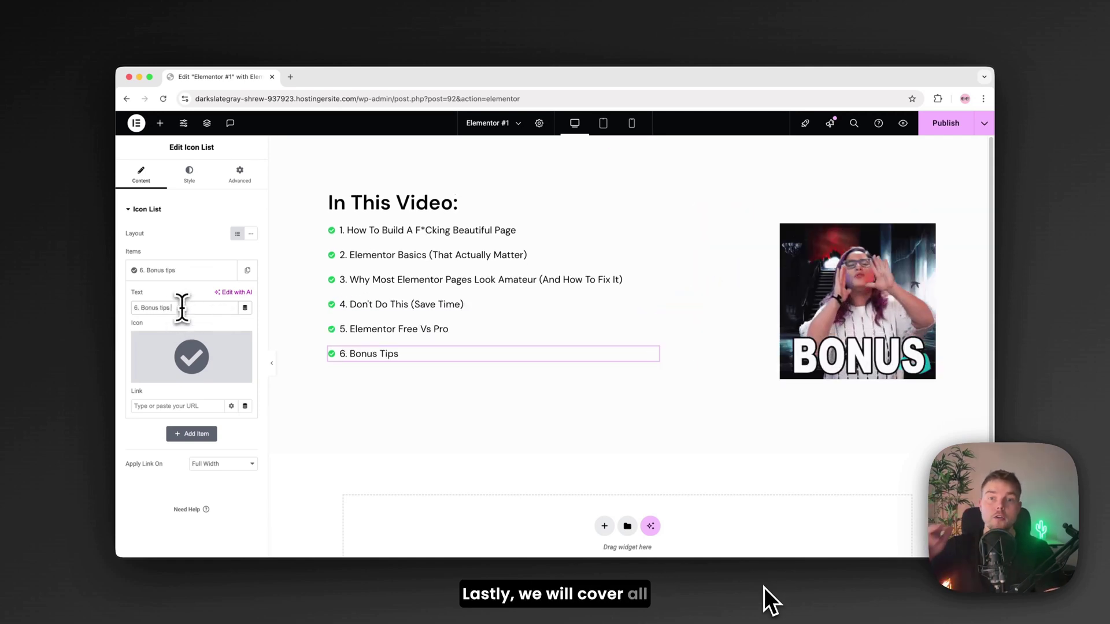
text( (Golden nuggets))
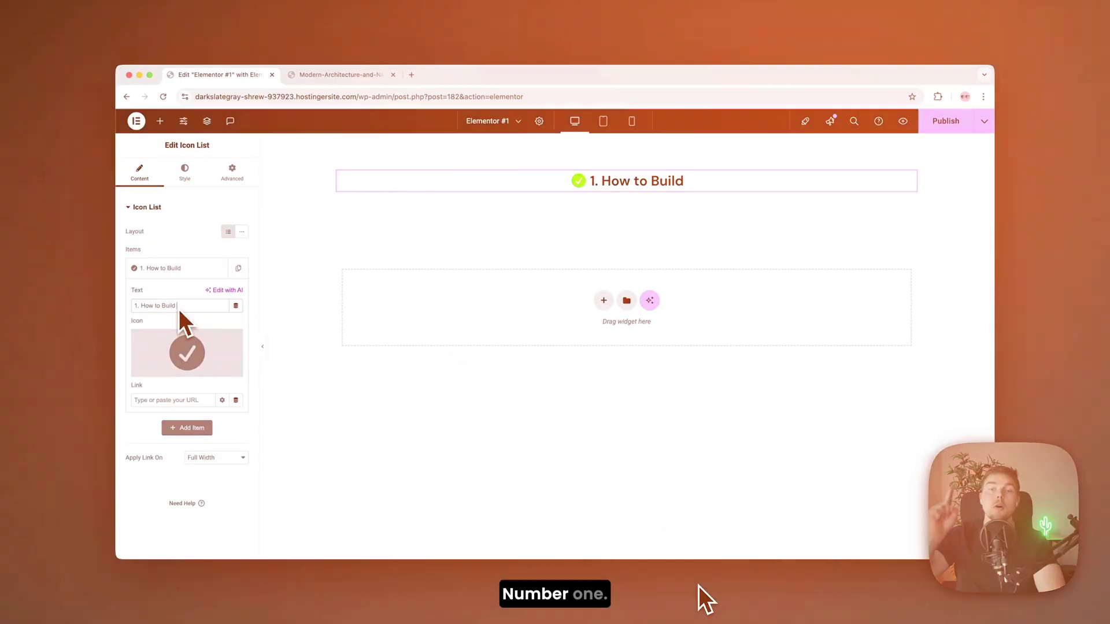
- Add a container with a classic image background and a 47 vh minimum height
text(a F*cking Beautiful P)
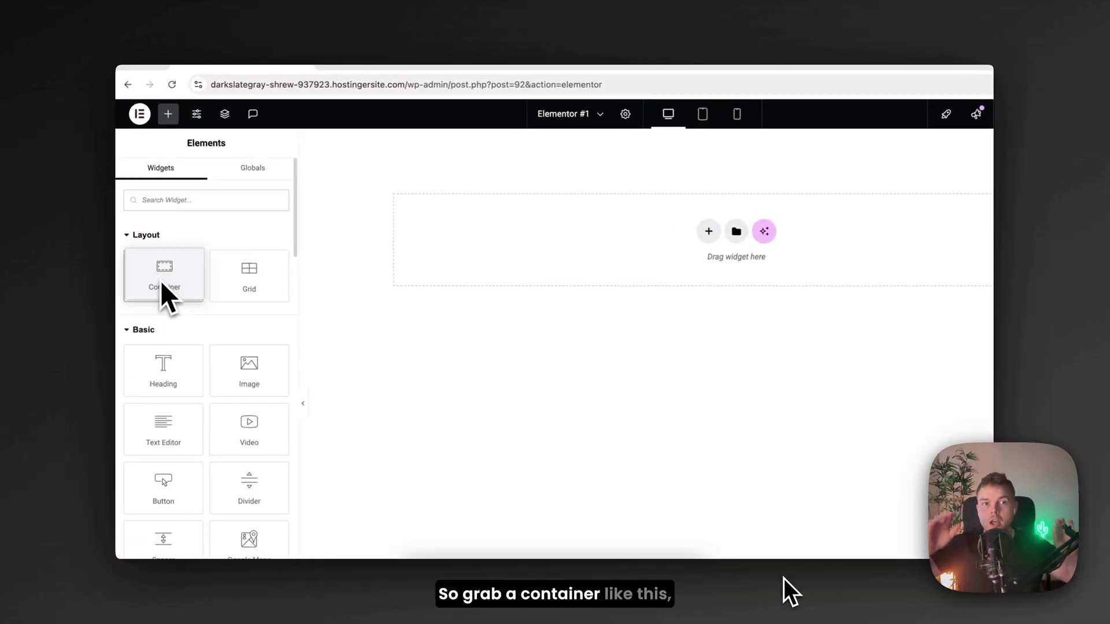
drag(162, 283, 405, 237)
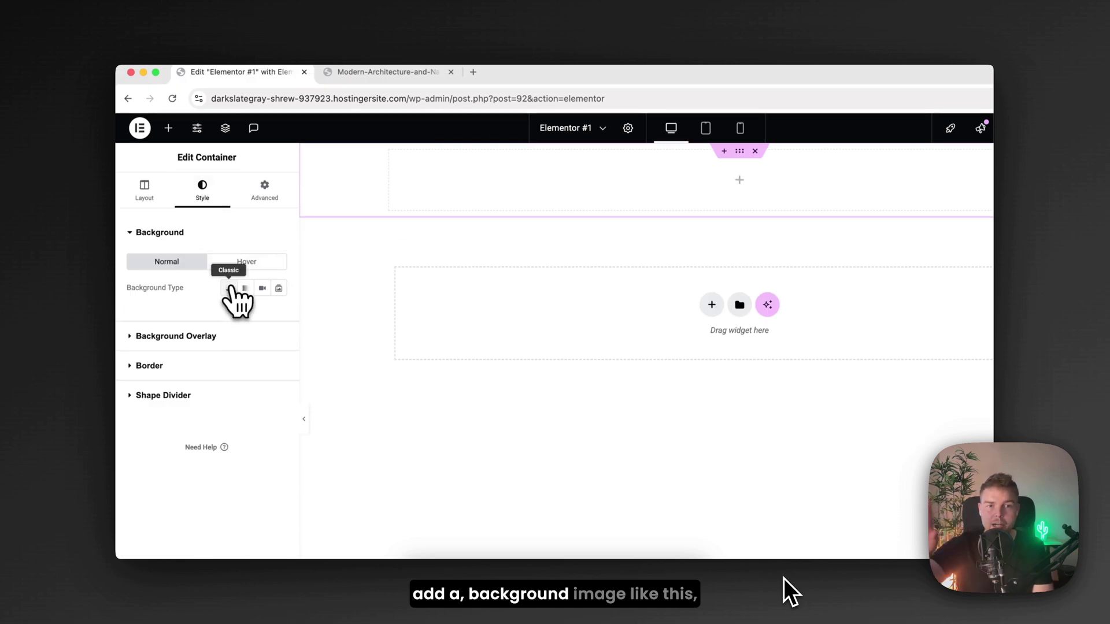
click(230, 287)
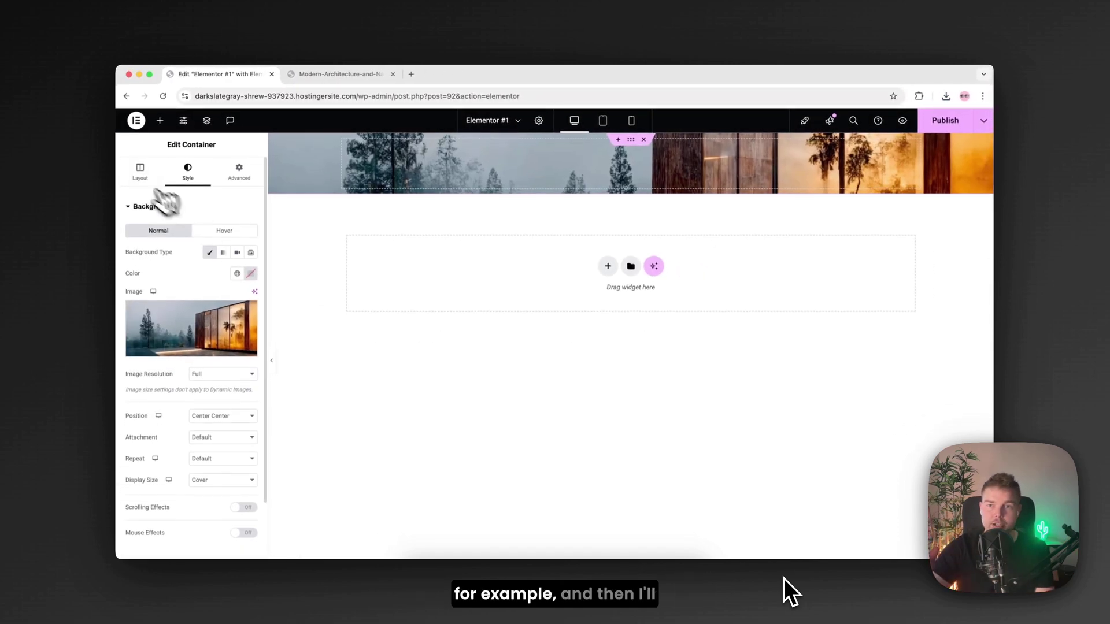
click(140, 173)
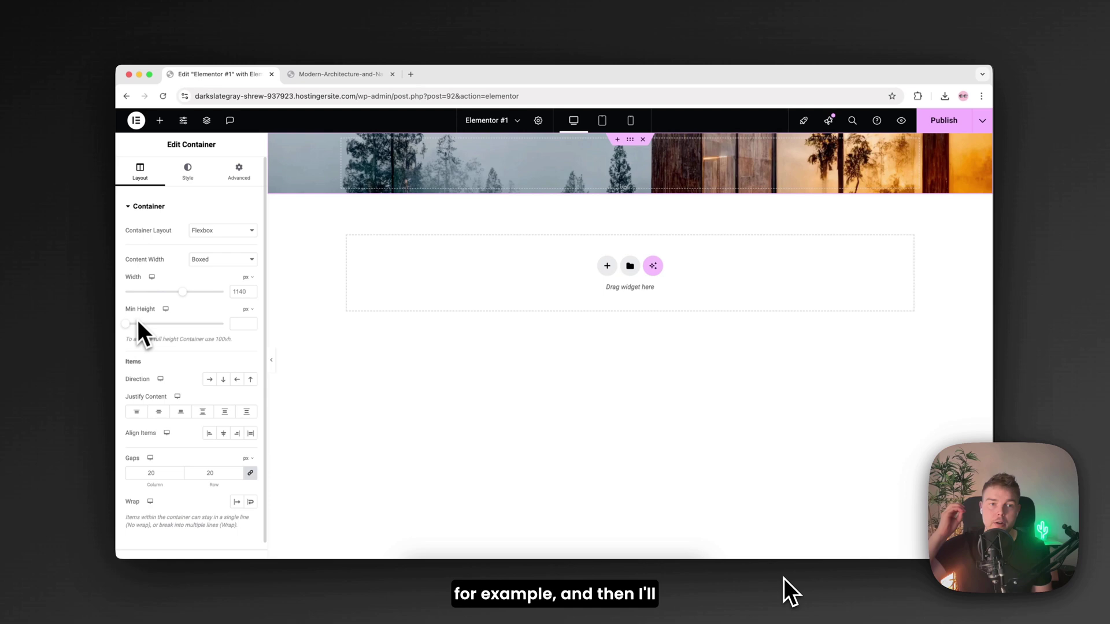
drag(128, 324, 231, 328)
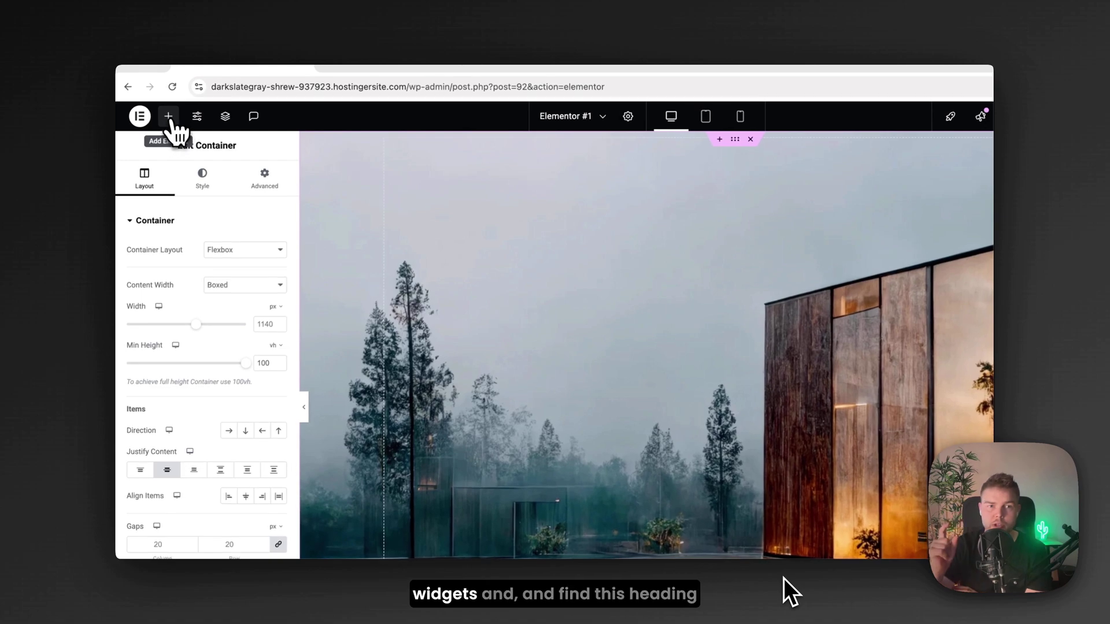
- Add the heading 'Our buildings speak for themselves' and a darkening gradient background overlay
click(169, 118)
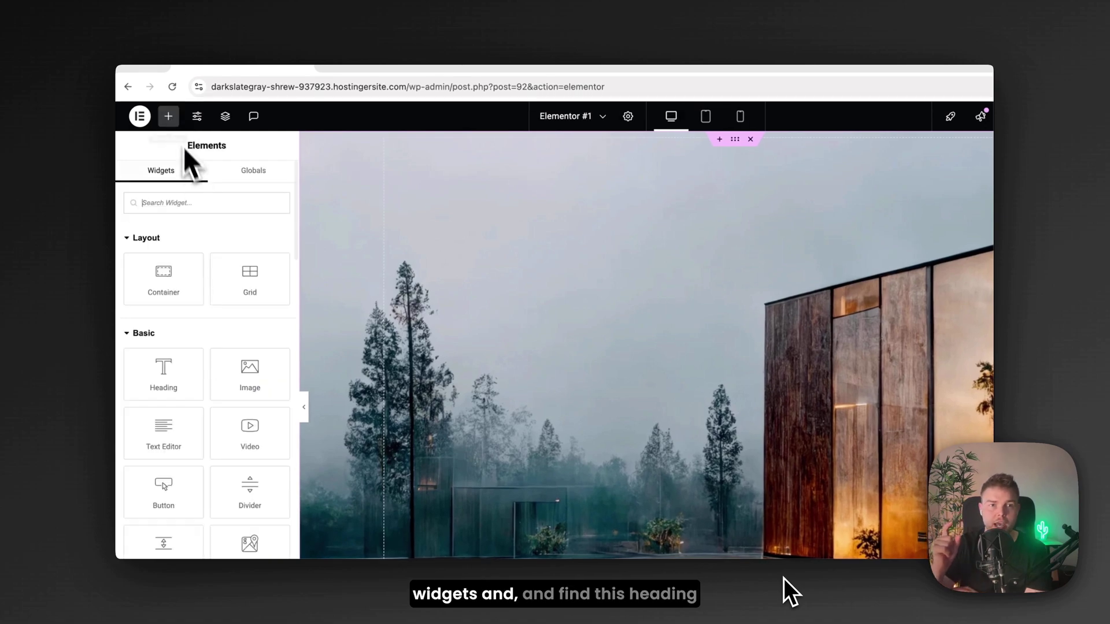
drag(174, 366, 549, 349)
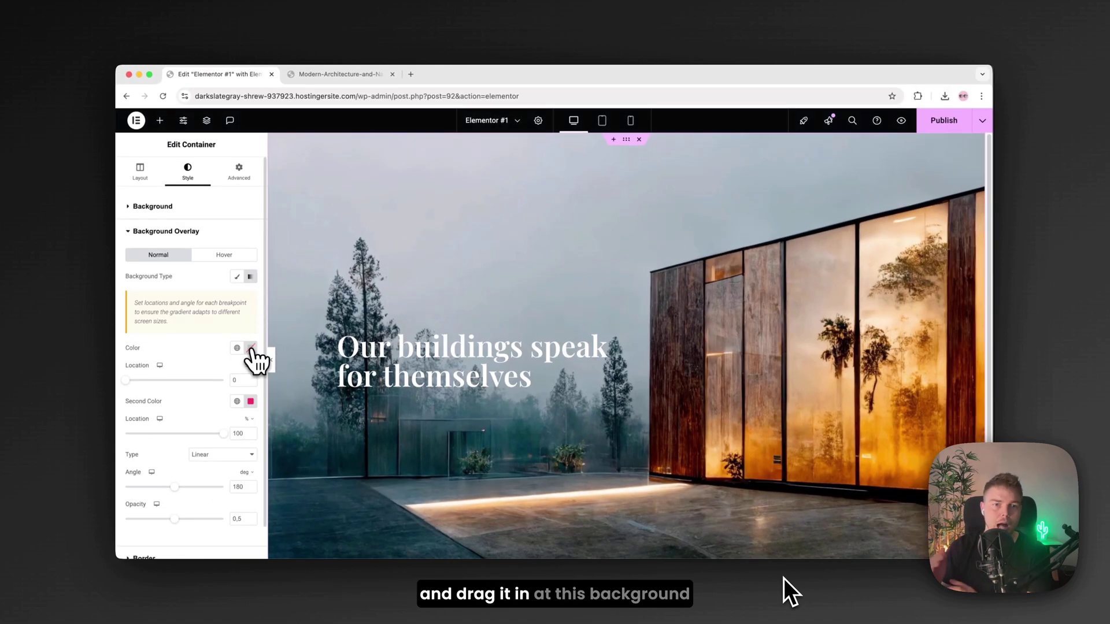
click(250, 348)
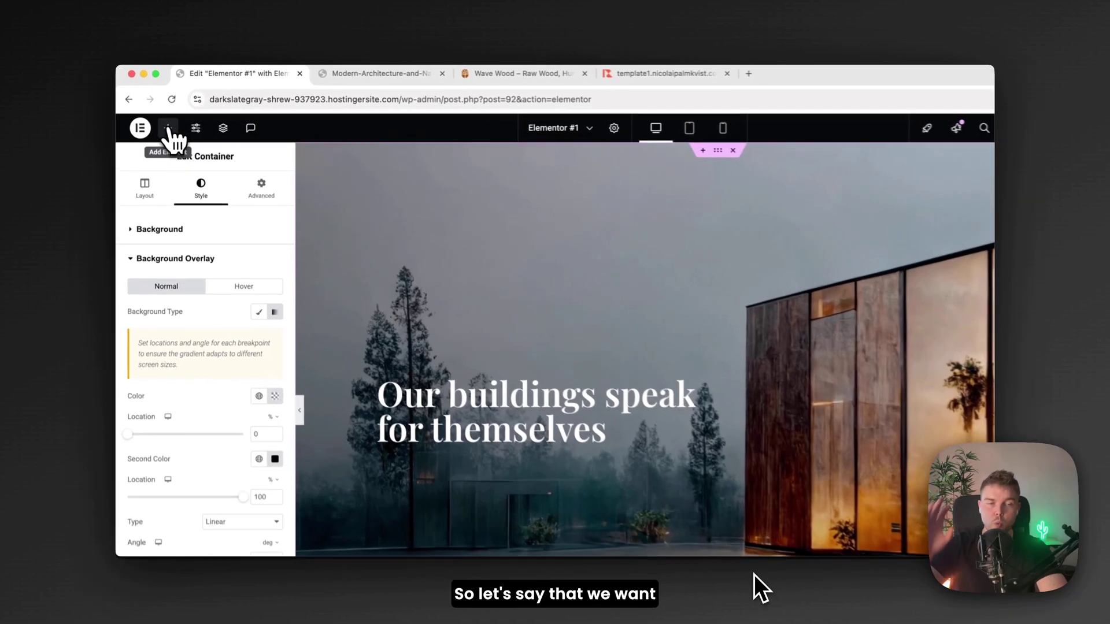
- Add a 'Talk to us' button under the hero heading
click(160, 118)
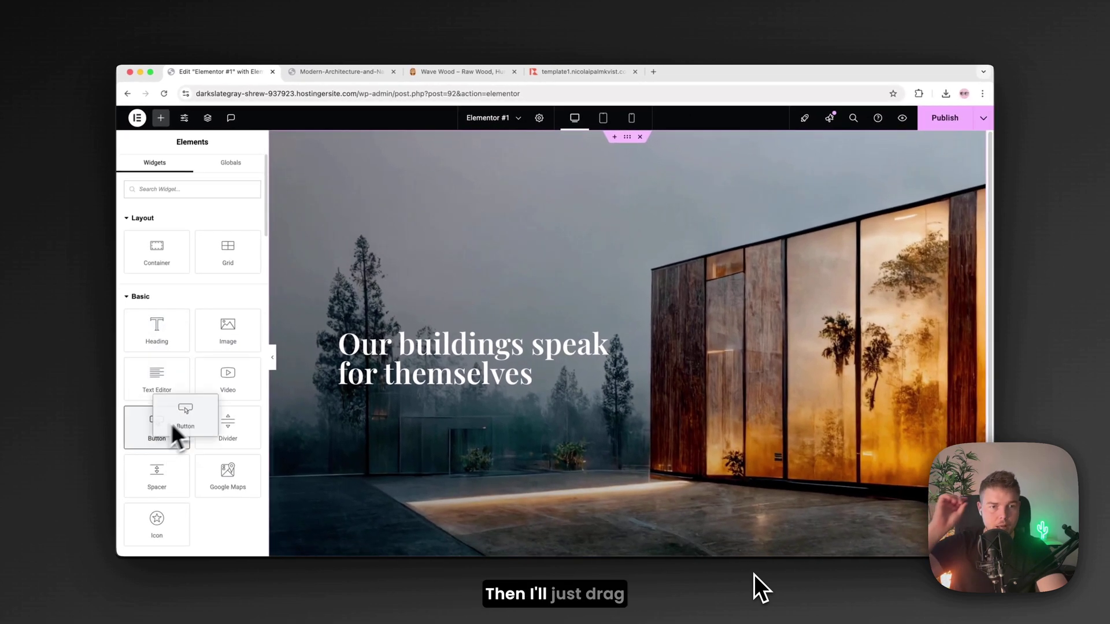
drag(170, 431, 379, 383)
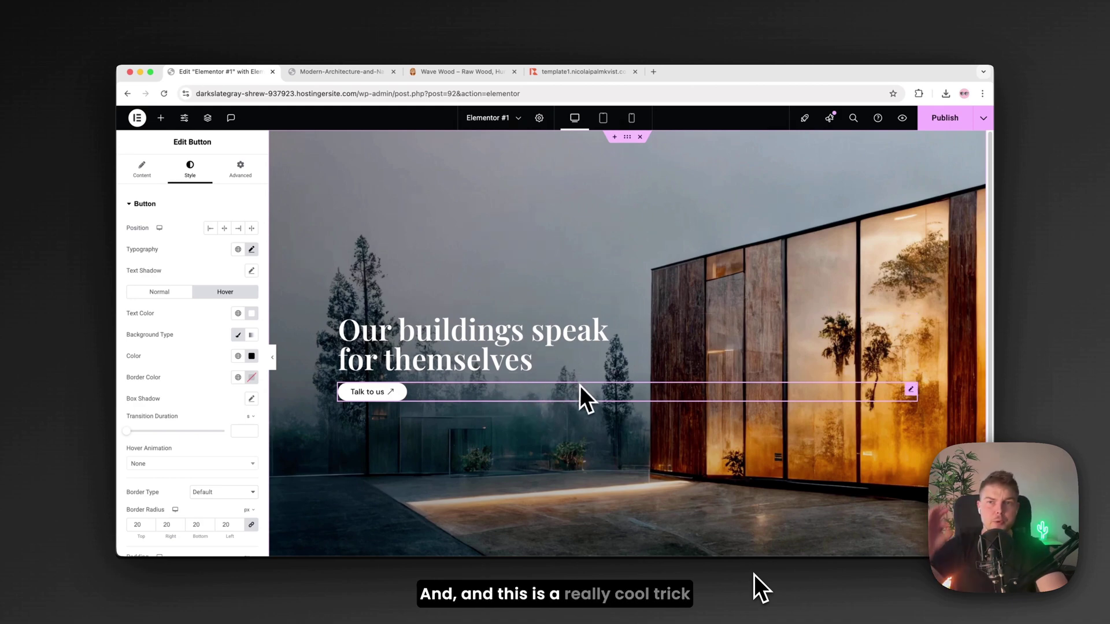
click(615, 138)
- Add a two-column flexbox header above the hero with a navigation menu in the right column
click(610, 148)
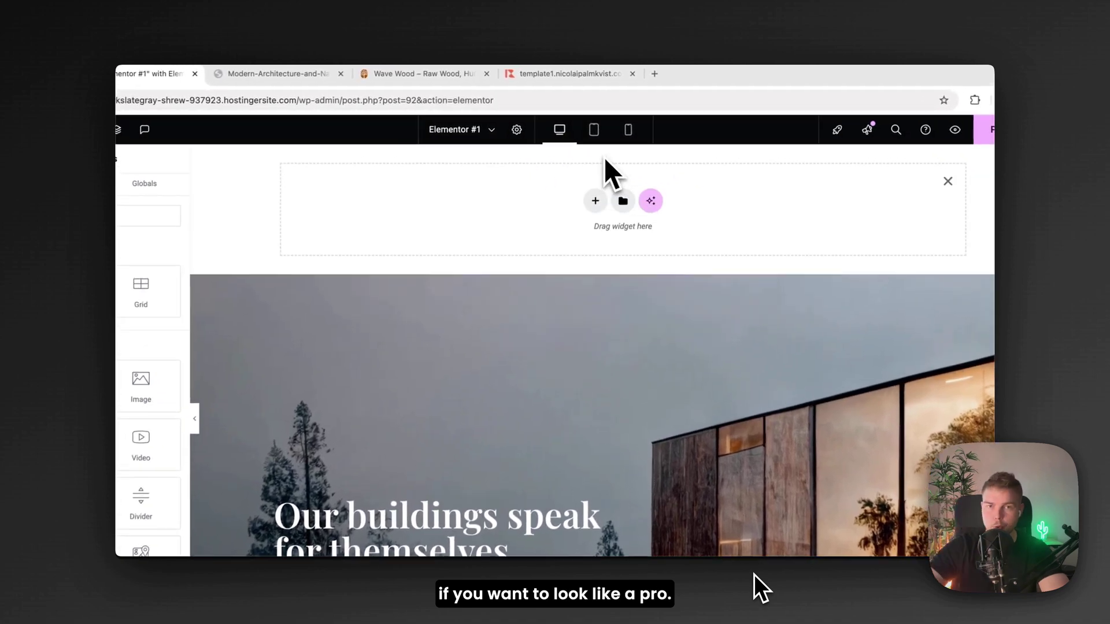
click(596, 200)
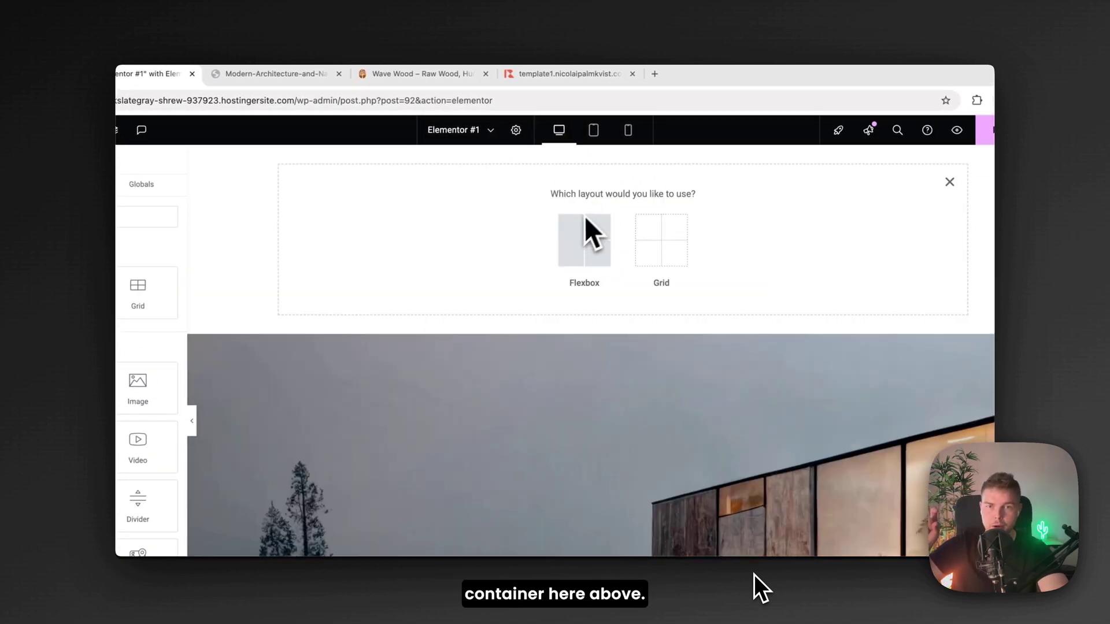
click(590, 230)
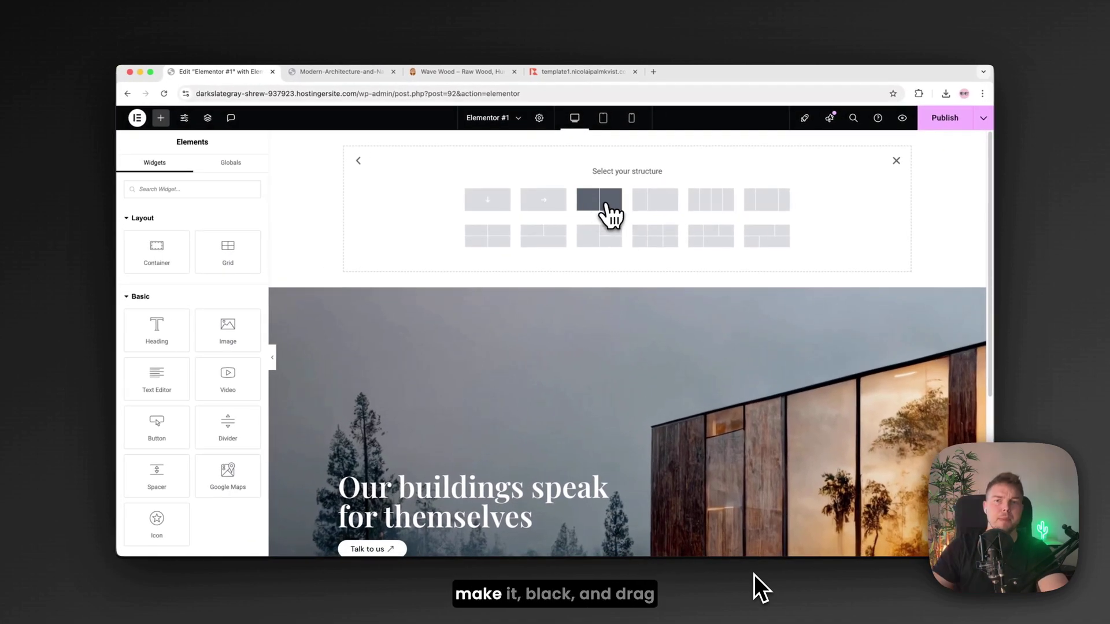
click(599, 200)
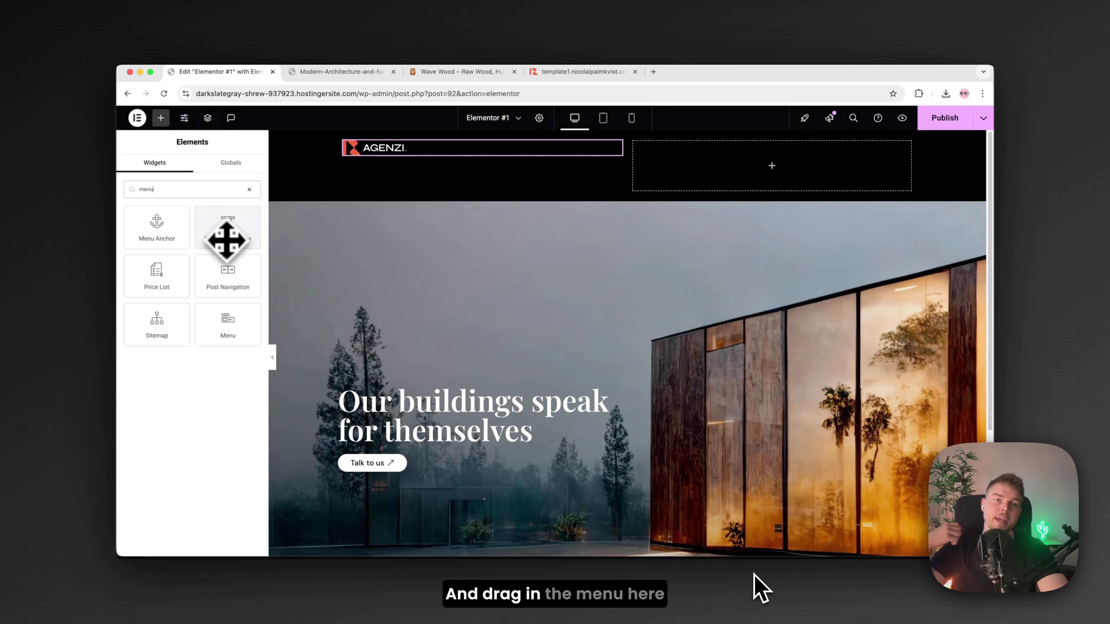
drag(226, 240, 707, 174)
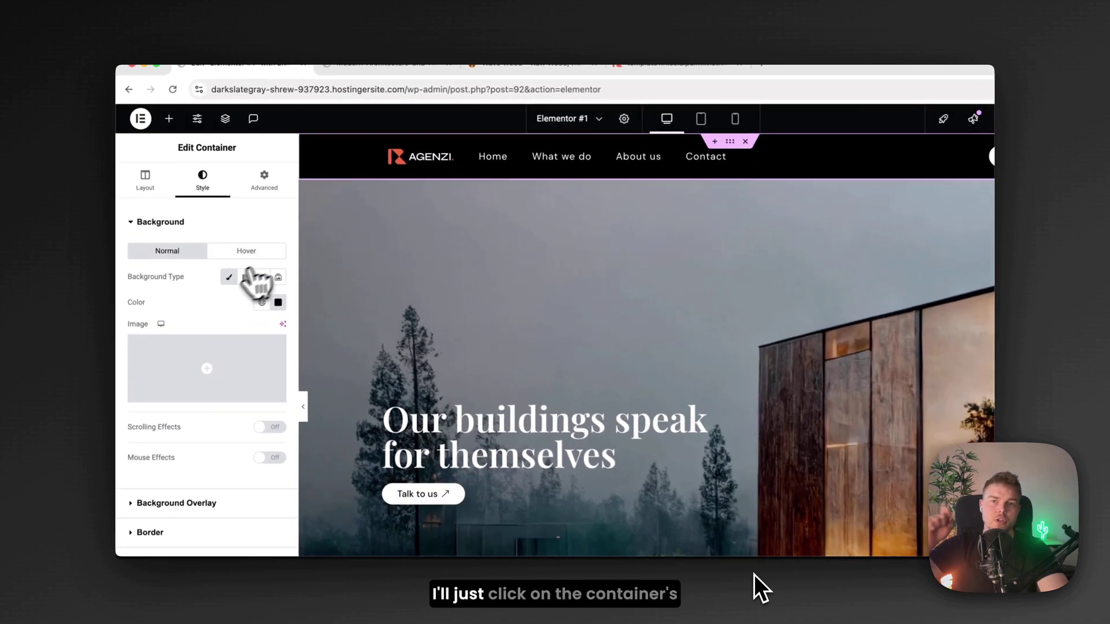
- Remove the header's black background and set the hero container's top margin to -75 px
click(229, 277)
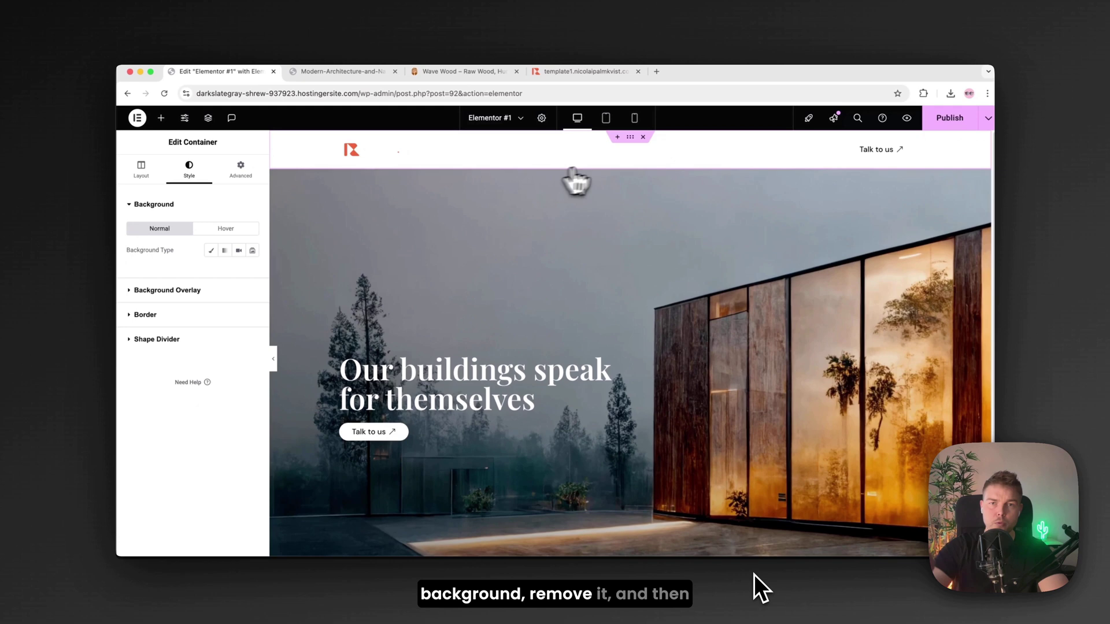
click(630, 177)
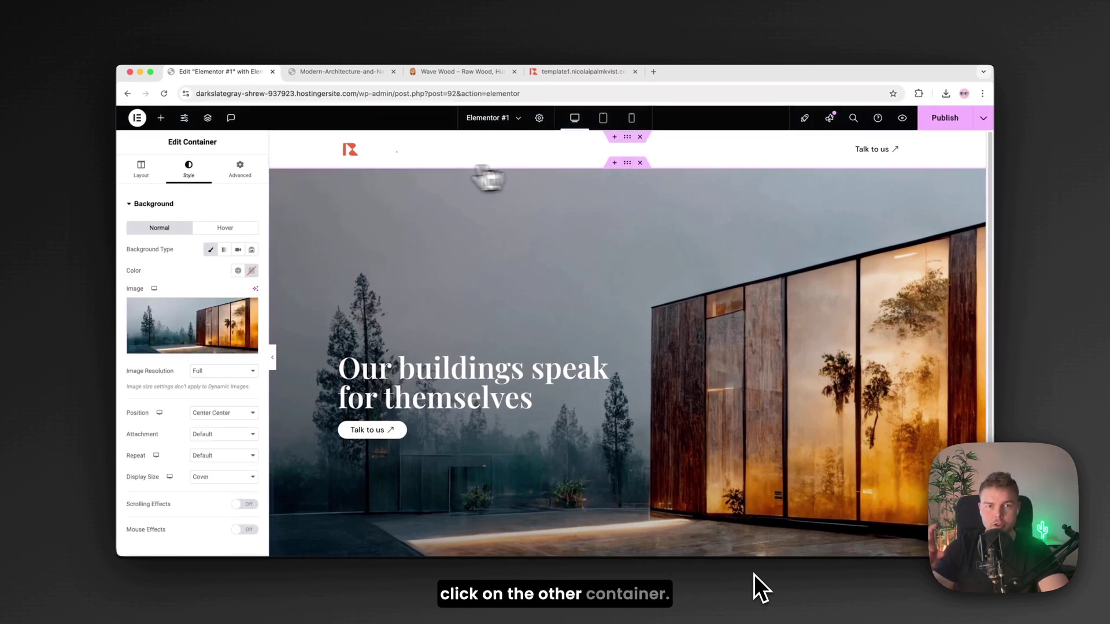
click(240, 168)
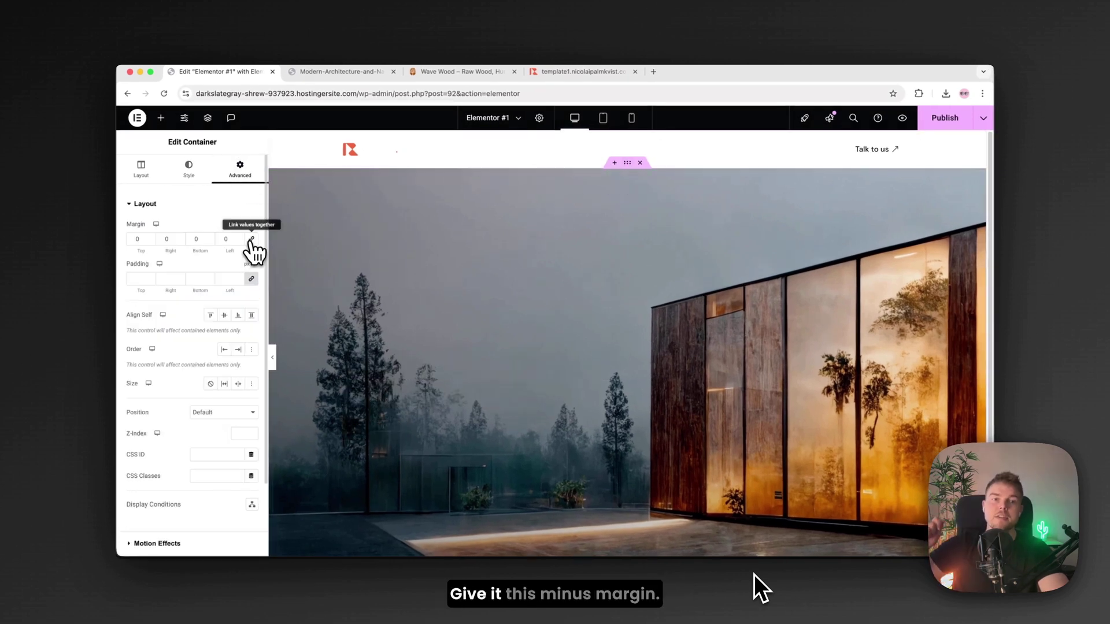
click(151, 241)
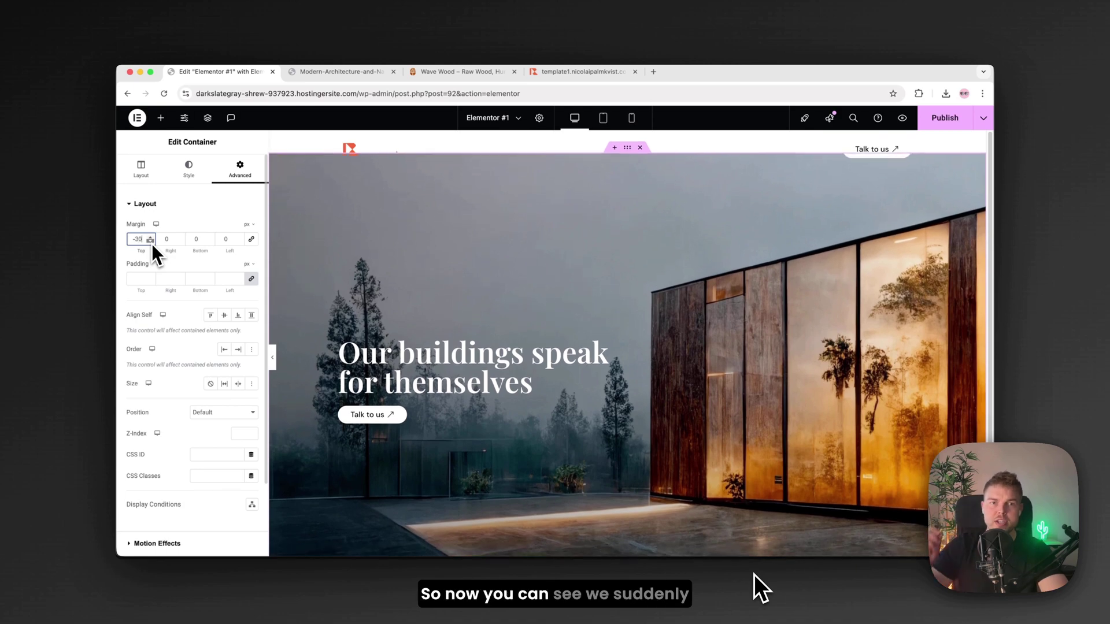
click(152, 241)
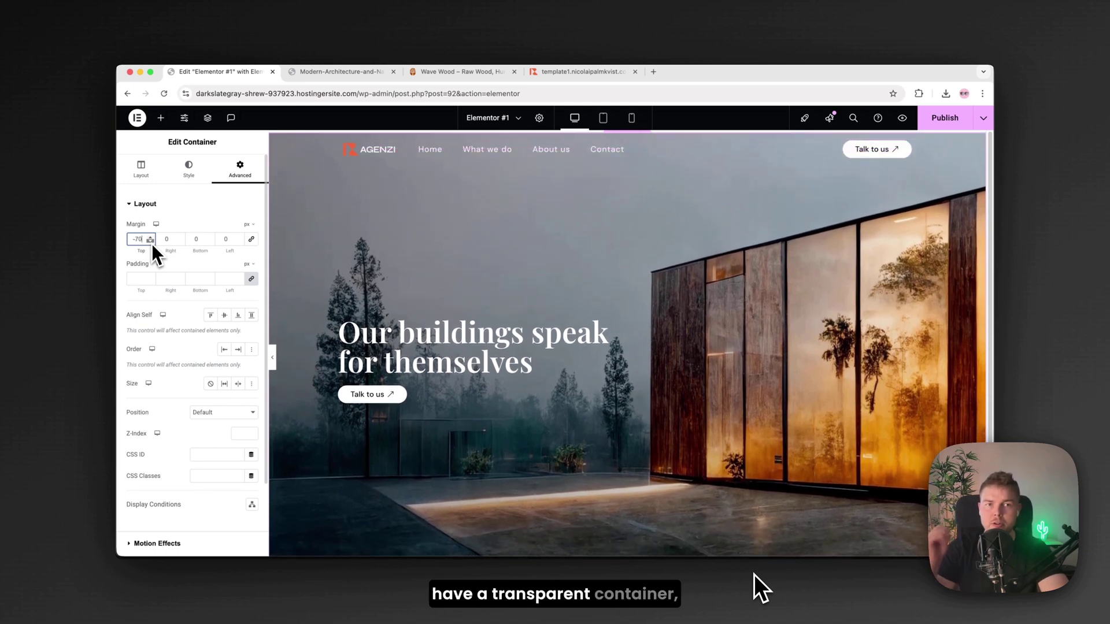
click(151, 242)
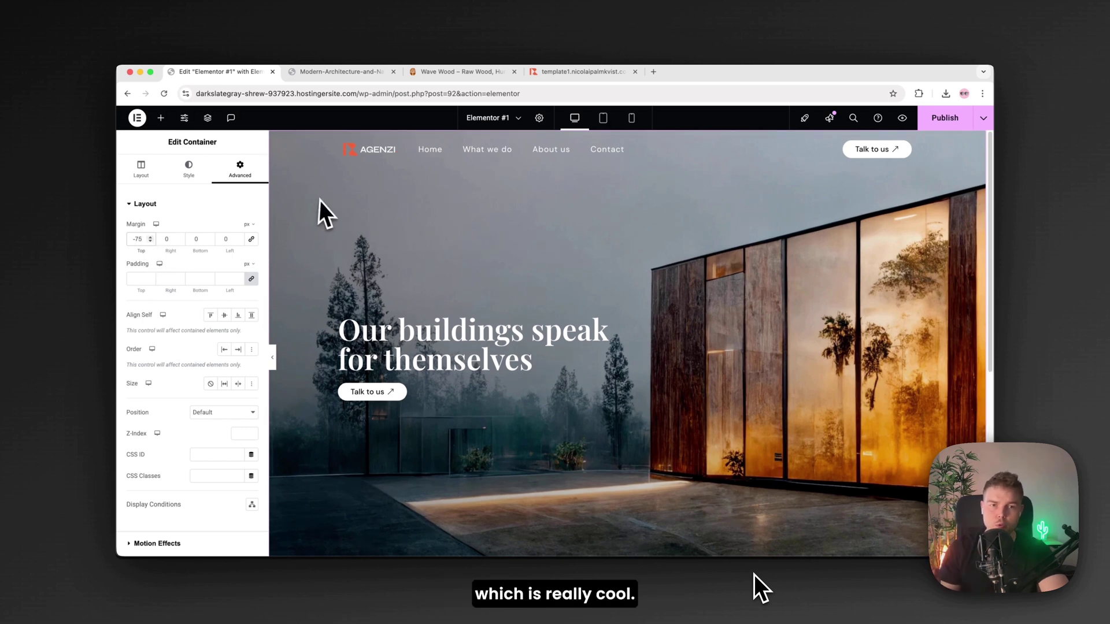
- Hide the editor panel for a full-width preview and scroll to the empty section below the hero
click(272, 361)
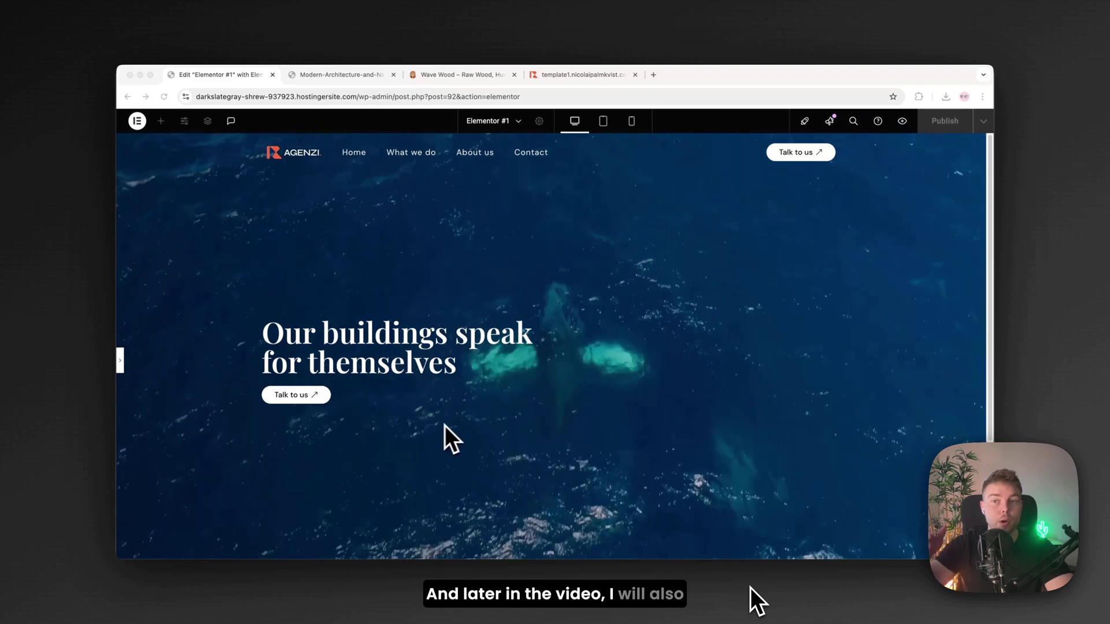
click(122, 363)
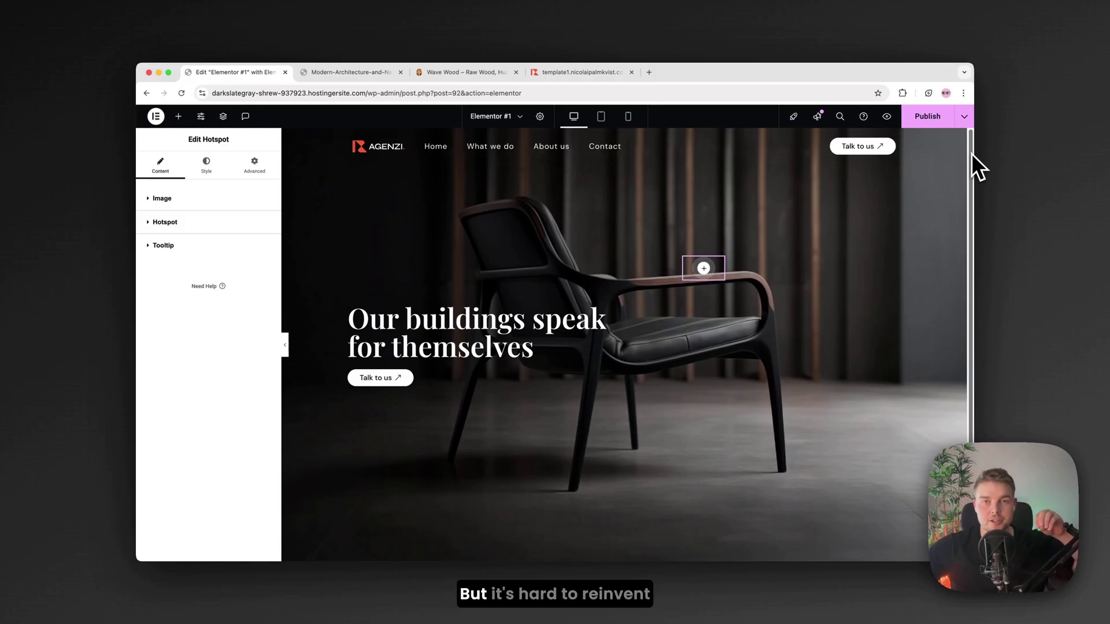
drag(972, 154, 948, 307)
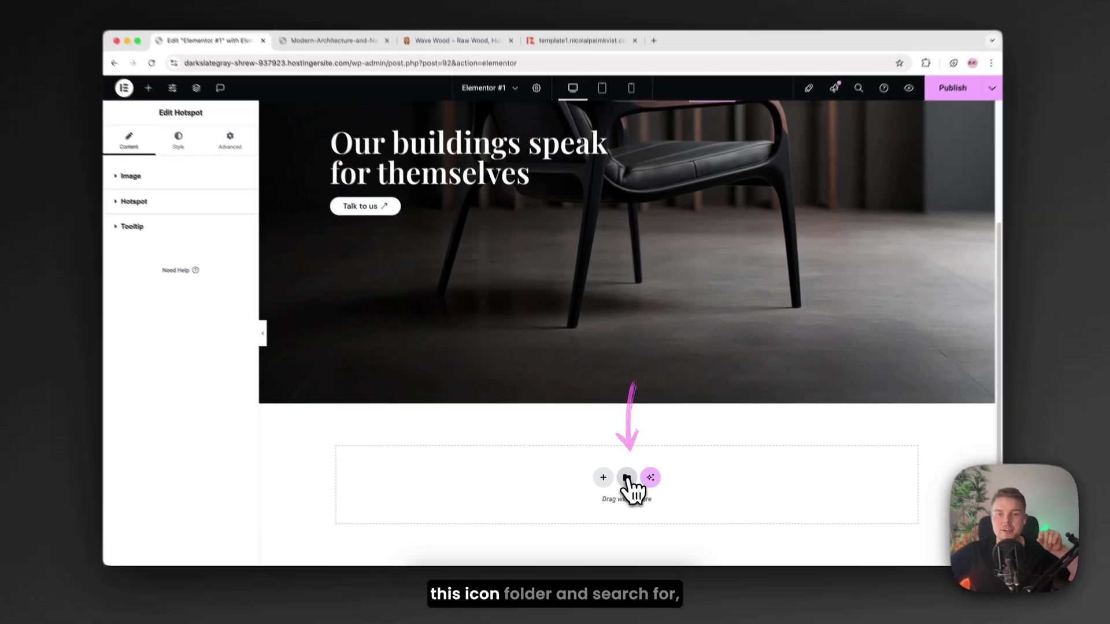
- Insert the 'Architecture That Feels Calm' block from the Library's About category
click(631, 476)
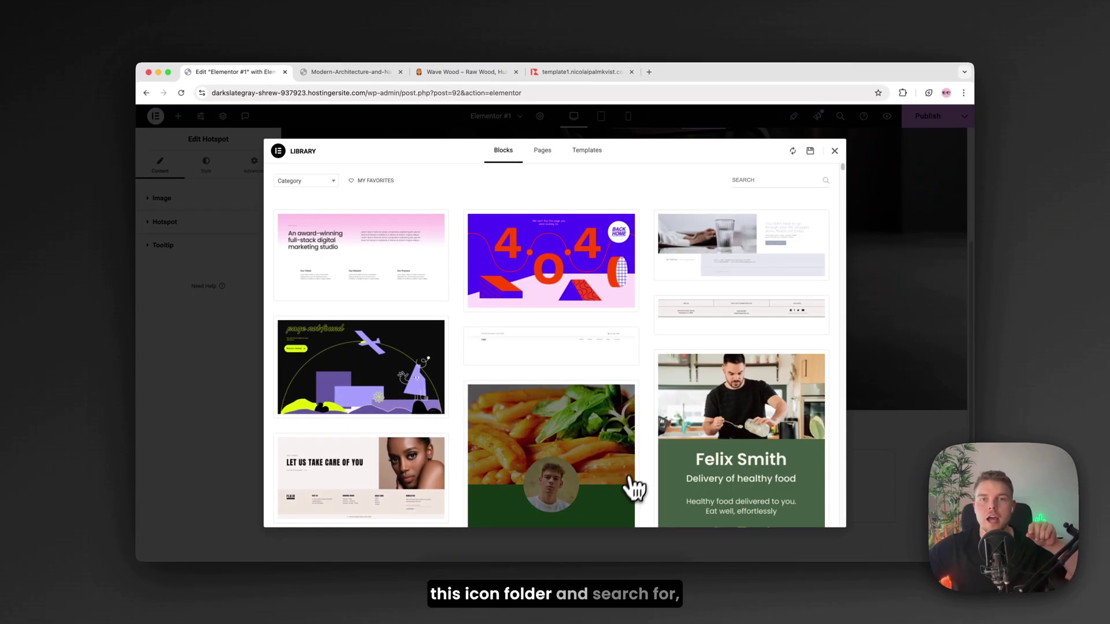
click(309, 183)
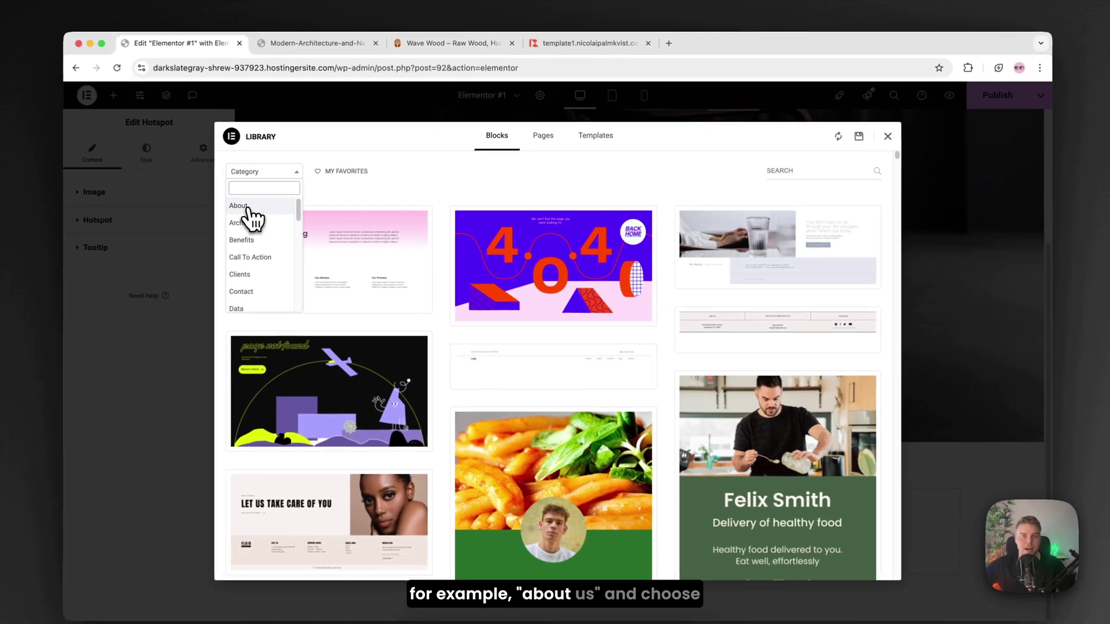
click(285, 211)
scroll(564, 288, down, 5)
scroll(596, 324, down, 2)
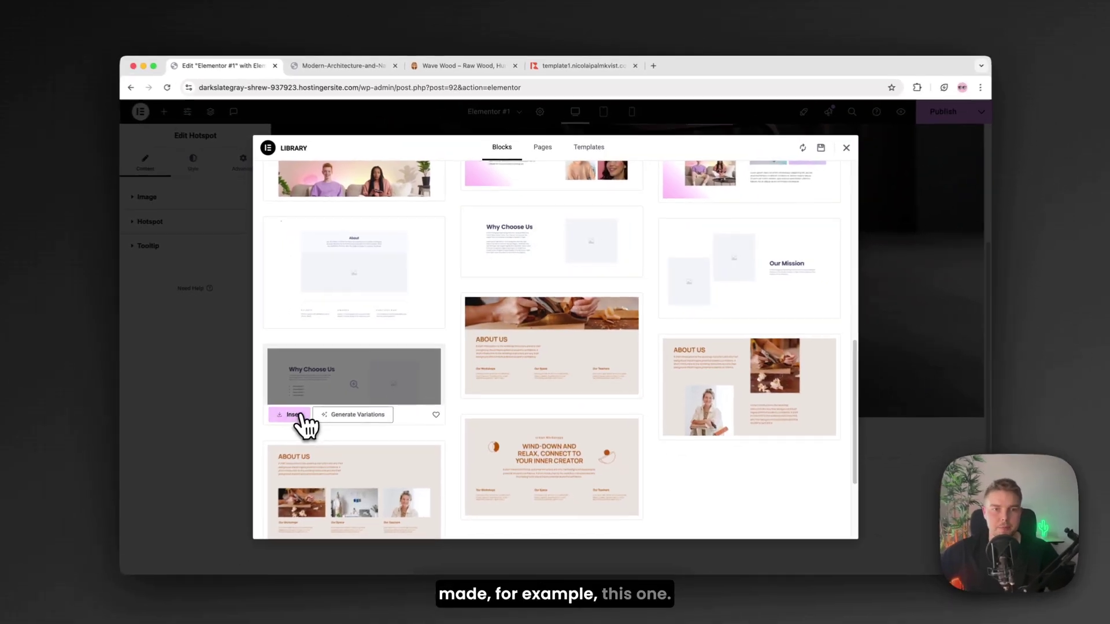
click(255, 446)
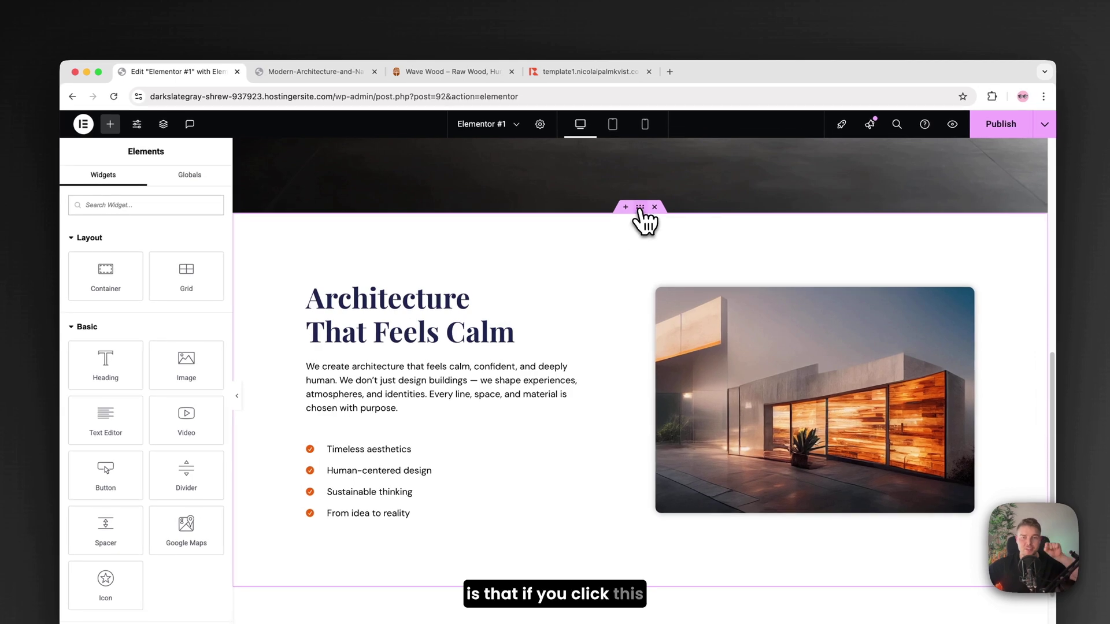
- Set the about section's direction to row-reversed so the image sits left of the text
click(640, 208)
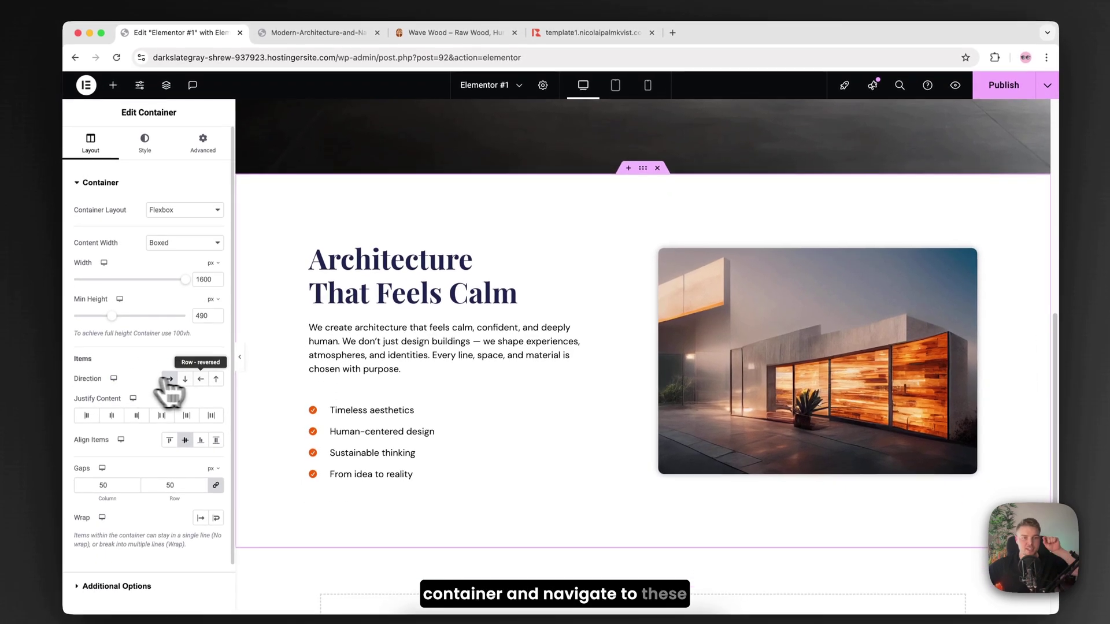
click(184, 379)
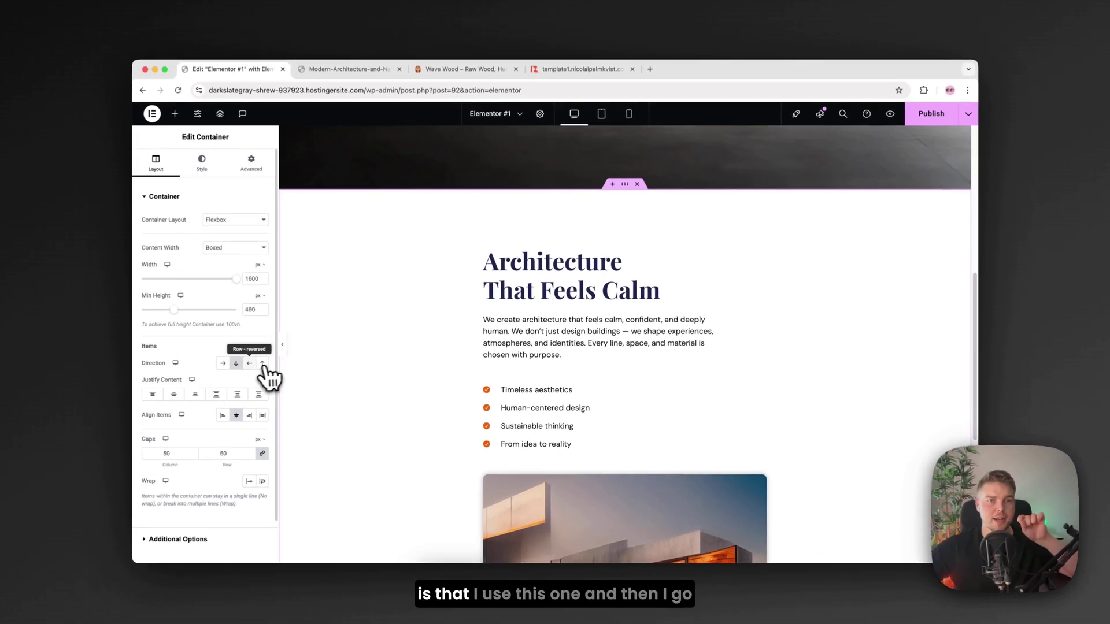
click(261, 364)
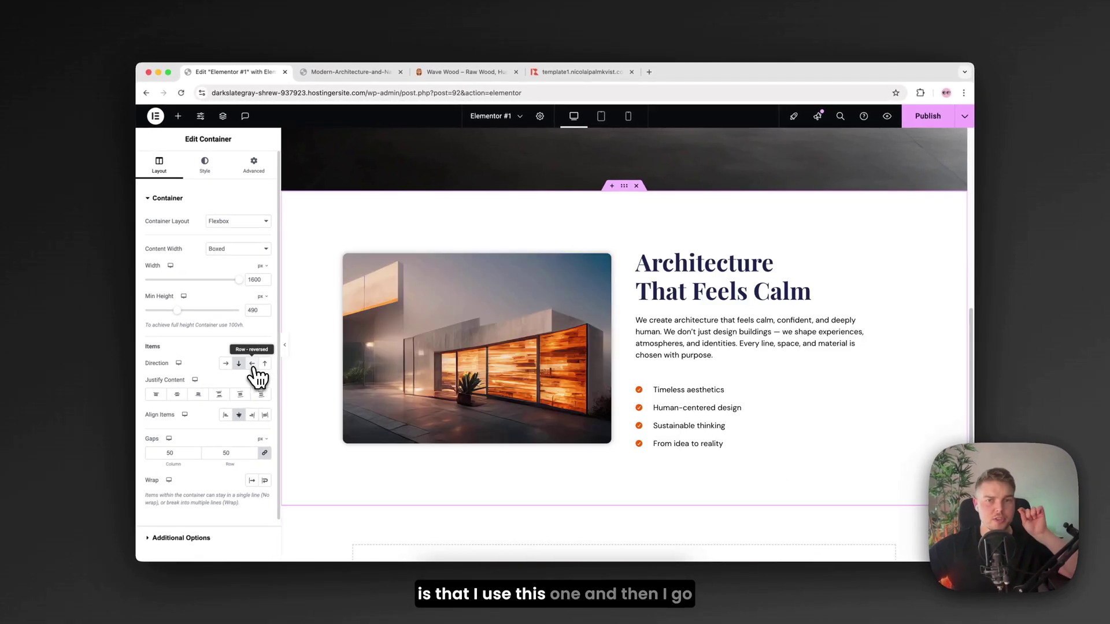
- Duplicate the about section and set the original back to row, with the image on the right
right_click(628, 202)
click(656, 223)
scroll(521, 335, down, 5)
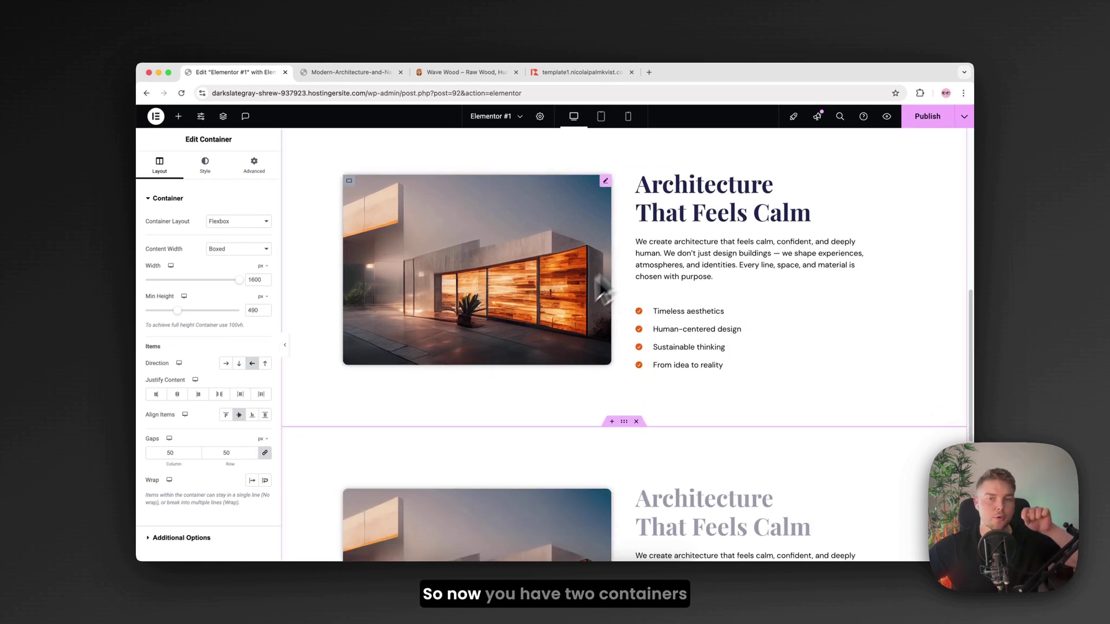
scroll(530, 330, up, 5)
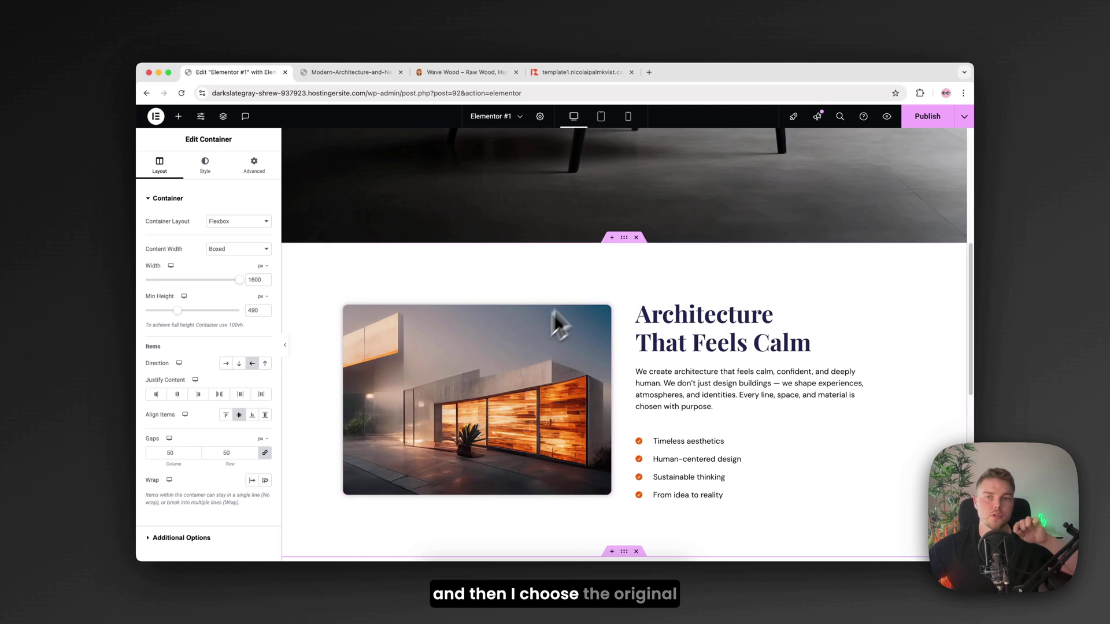
click(226, 364)
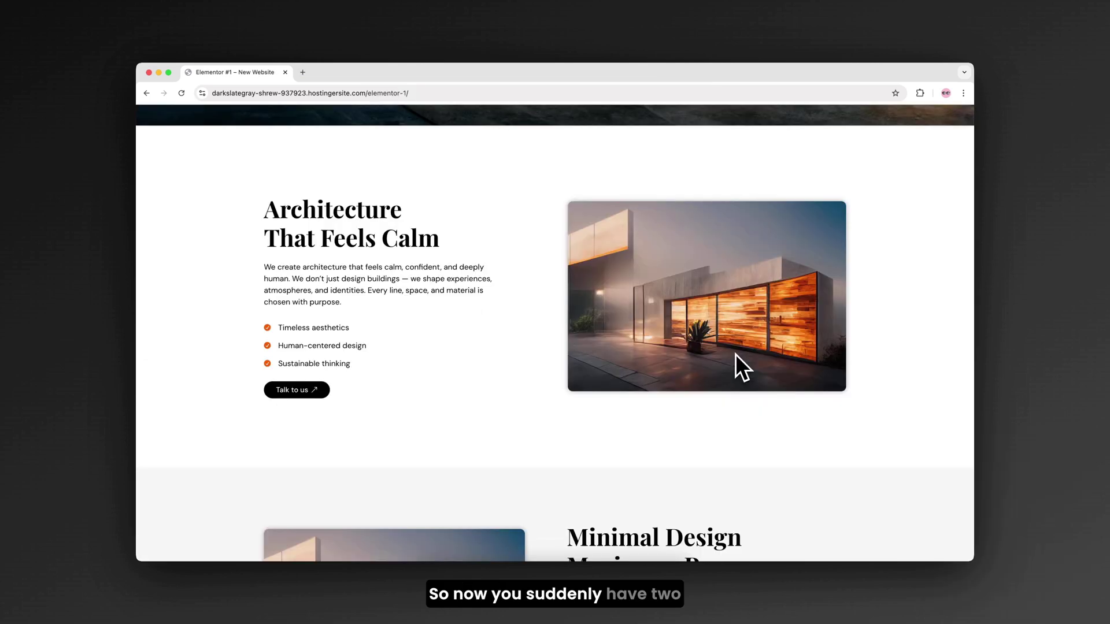
scroll(736, 356, down, 3)
- Complete the icon-list title '2. Elementor Basics (That Actually Matters)' and save with Ctrl+S
scroll(737, 356, down, 3)
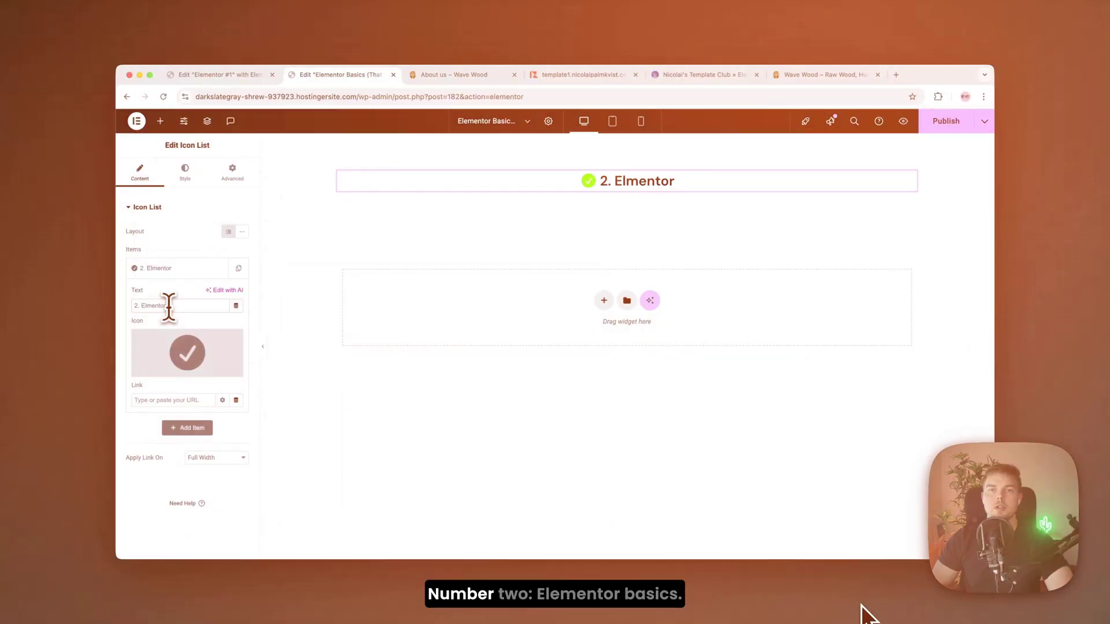
text(Basics (That Actually Matters)
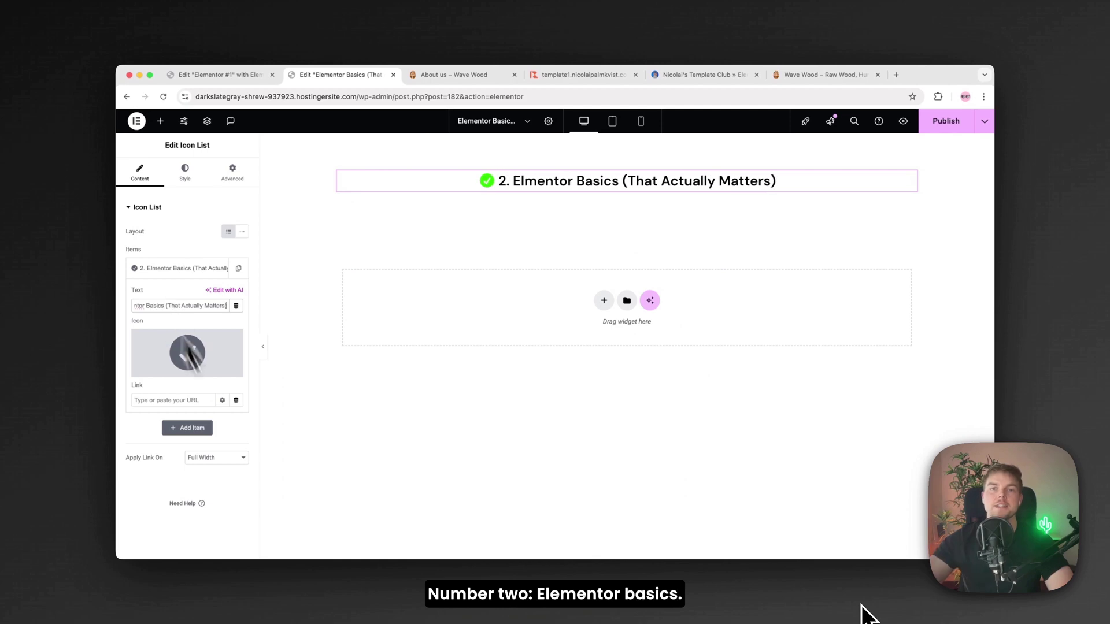
key(ctrl+s)
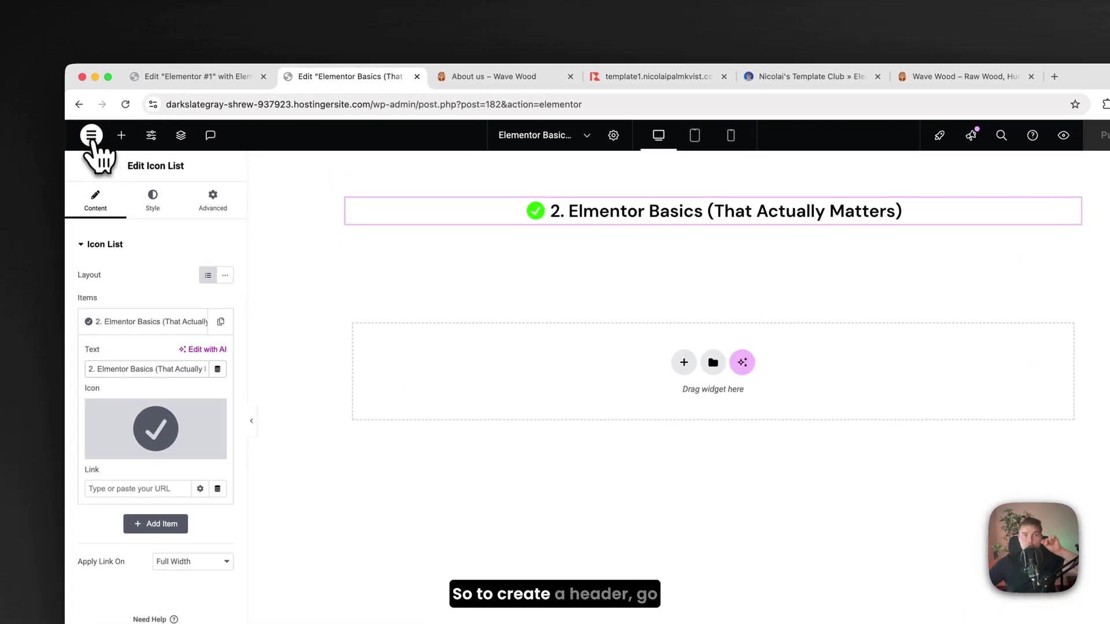
- Create a Theme Builder header template from a library block with the AGENZI navigation bar
click(92, 139)
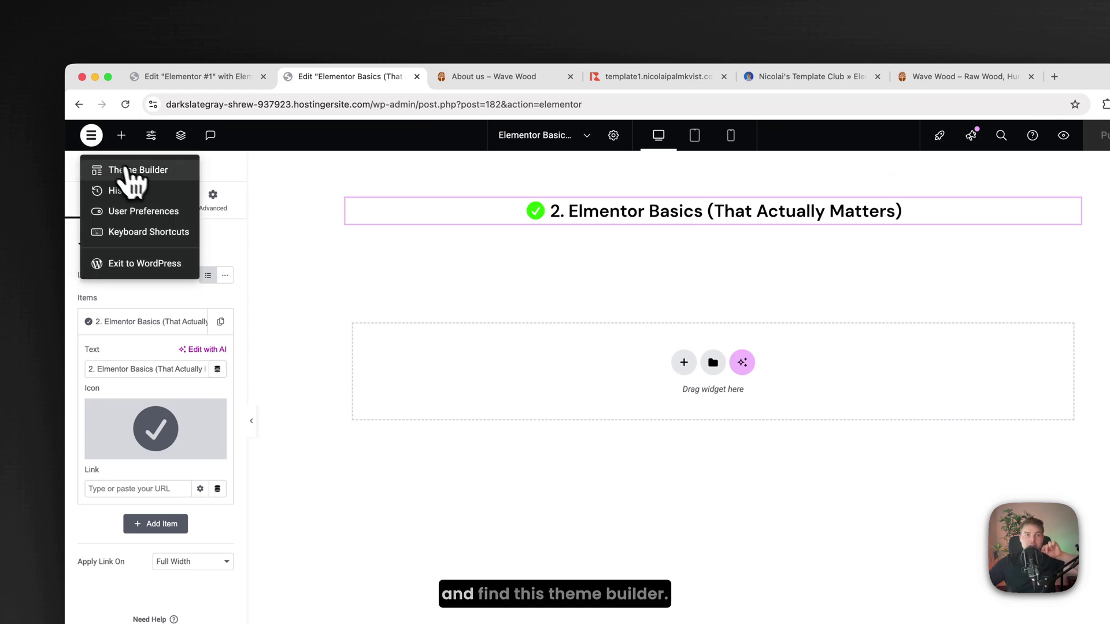
click(149, 171)
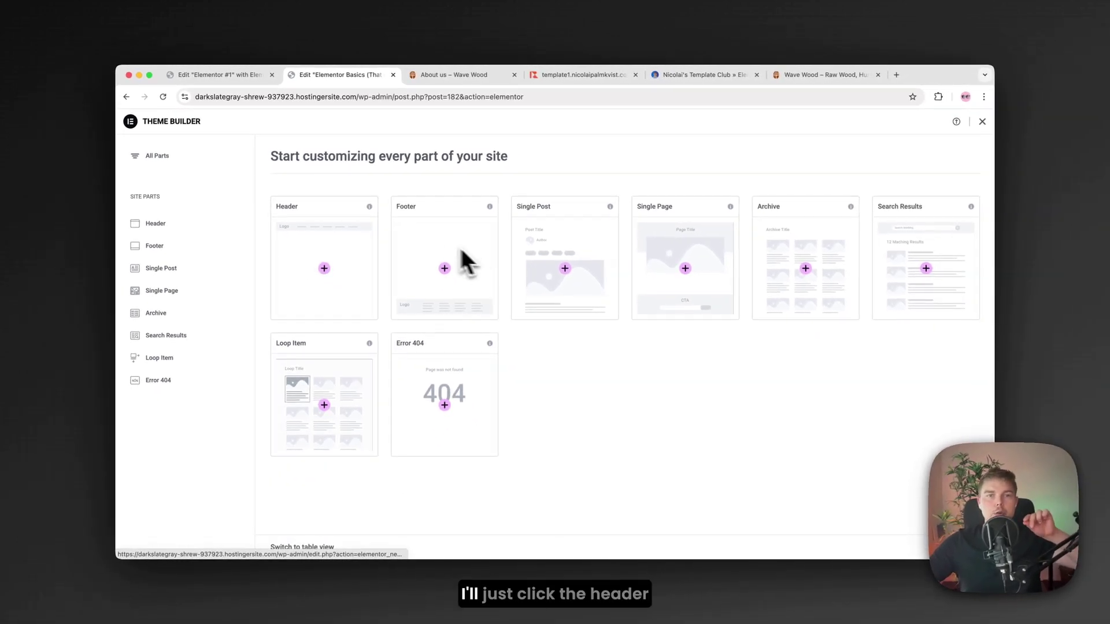
click(317, 267)
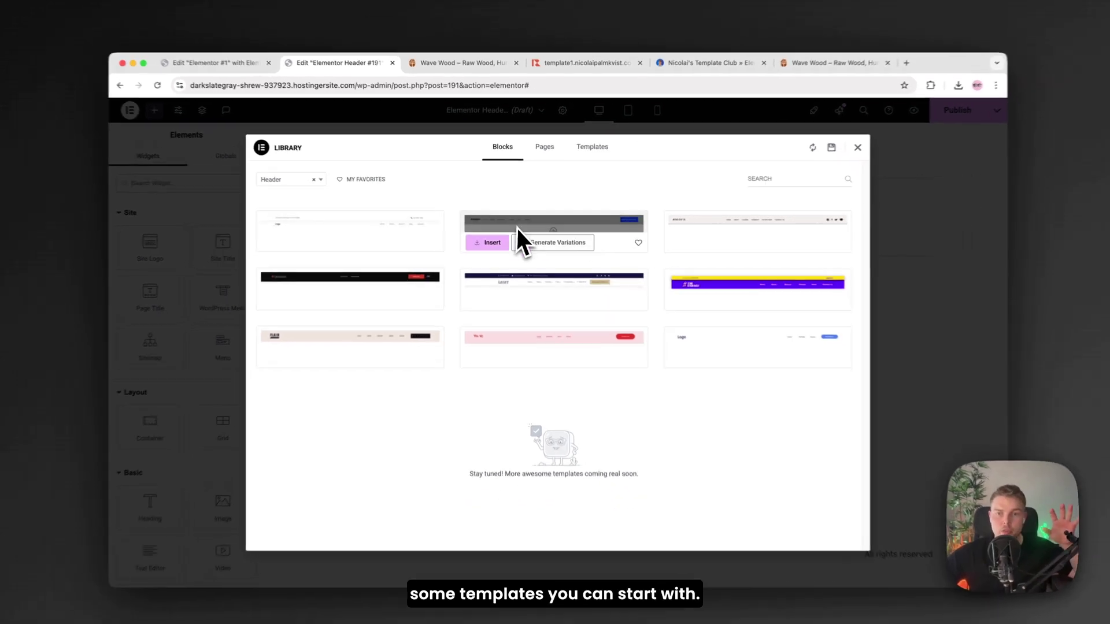
click(495, 241)
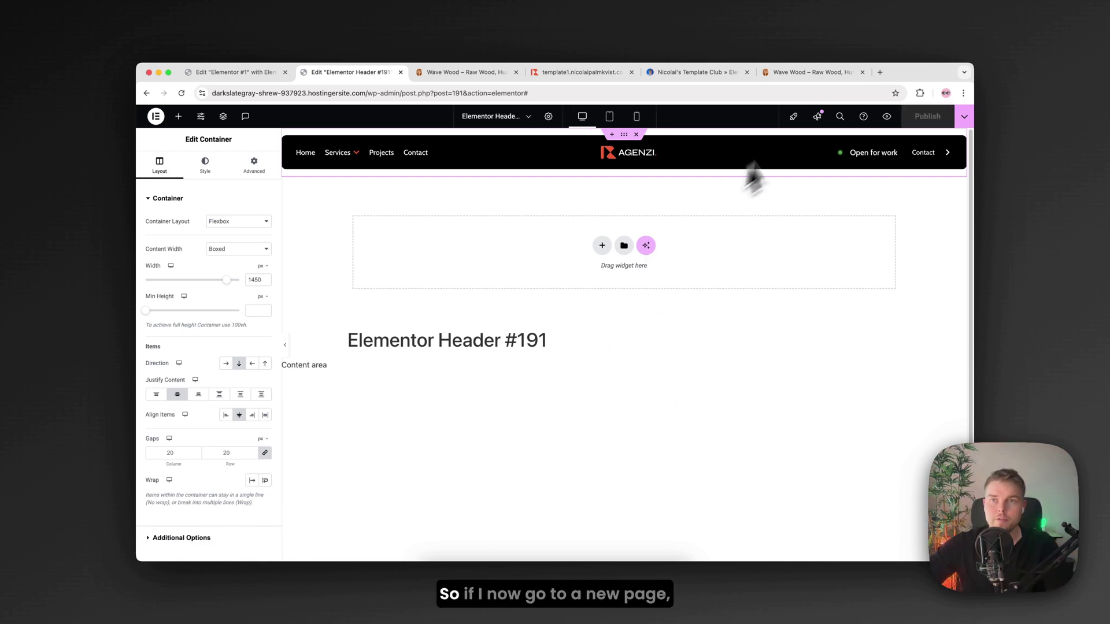
- Load the live page in a new tab to check the sticky AGENZI header, then return to the editor
click(879, 72)
text(https://darkslategray-shrew-937923.hostingersite.com/elementor-1/)
key(Return)
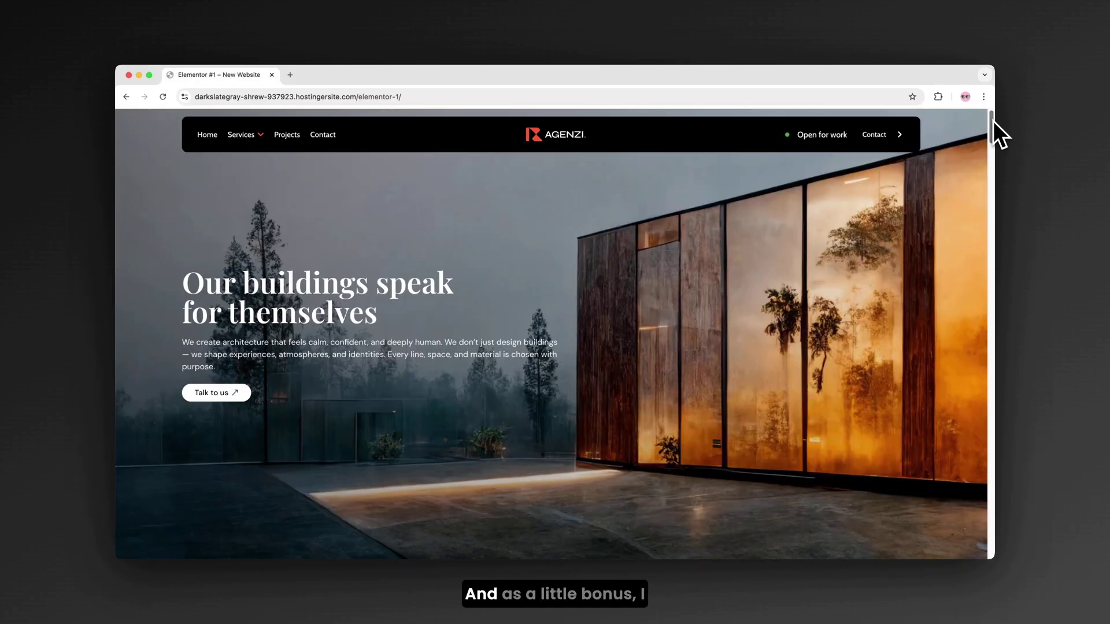
drag(993, 122, 989, 172)
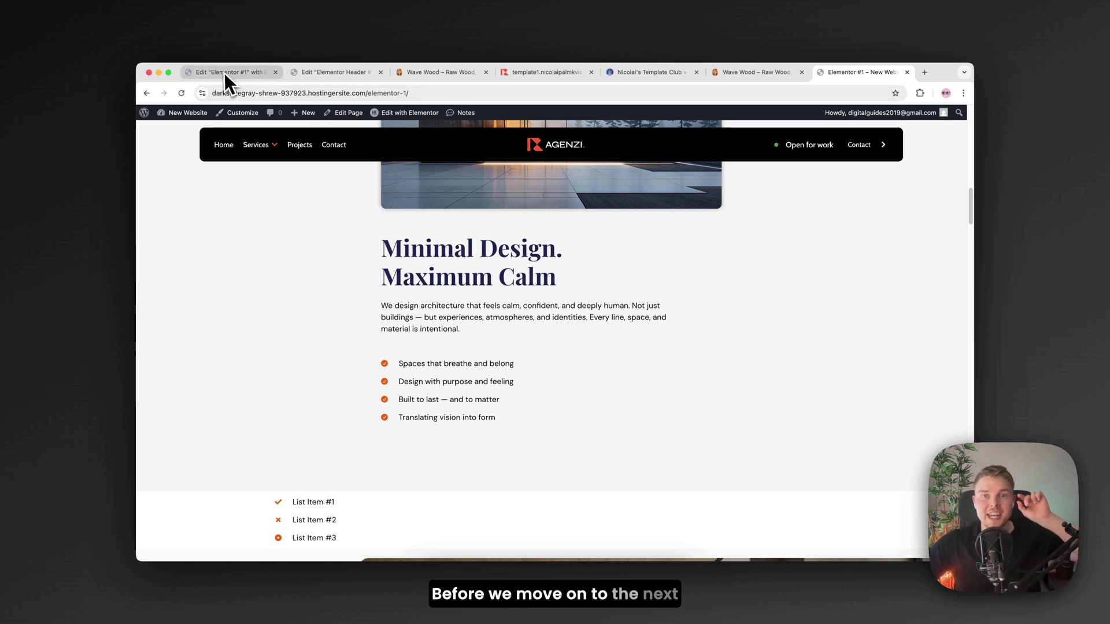
click(226, 73)
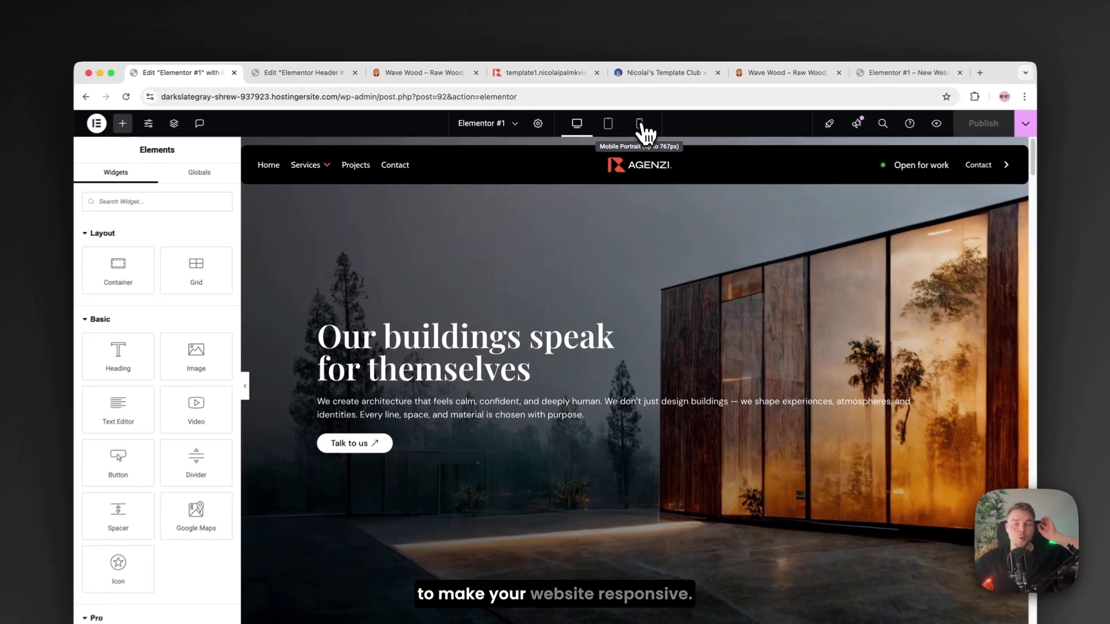
- Switch the editor preview to phone width and scroll through the stacked hero layout
click(630, 117)
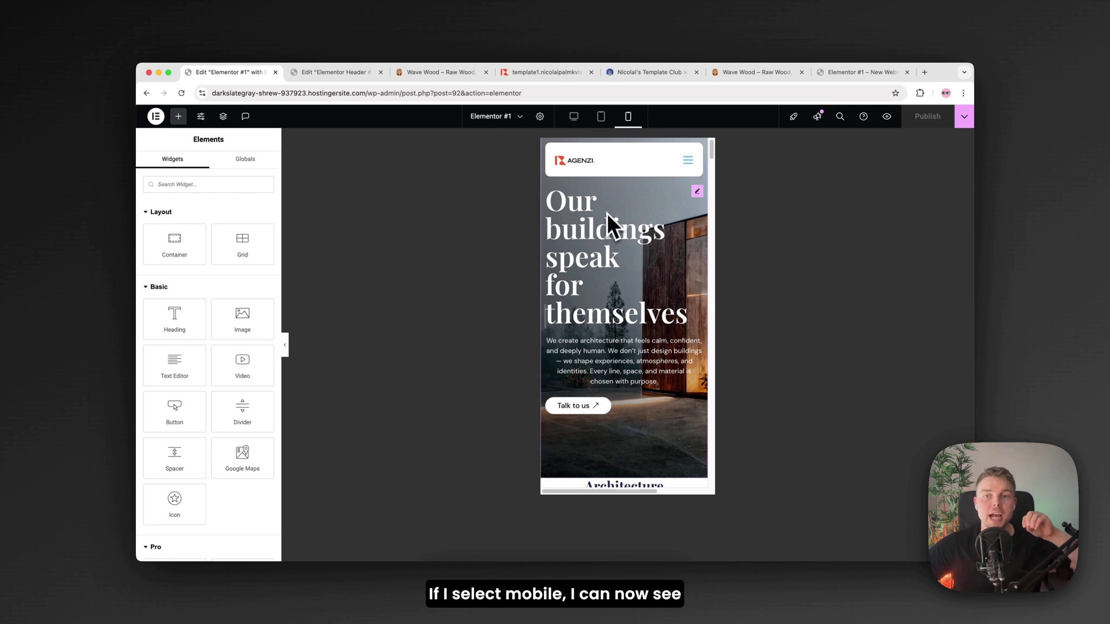
scroll(605, 228, down, 4)
scroll(606, 229, down, 1)
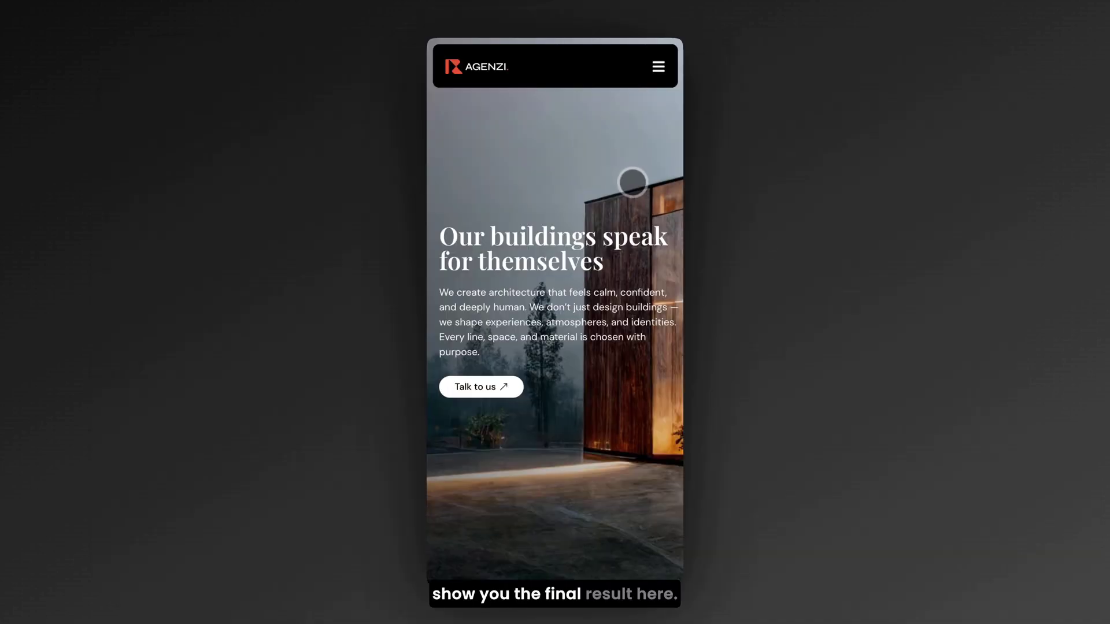
- Type 'Most Elementor Pages Look Amateur (And How To Fix It)' into the third icon-list heading
scroll(614, 215, down, 1)
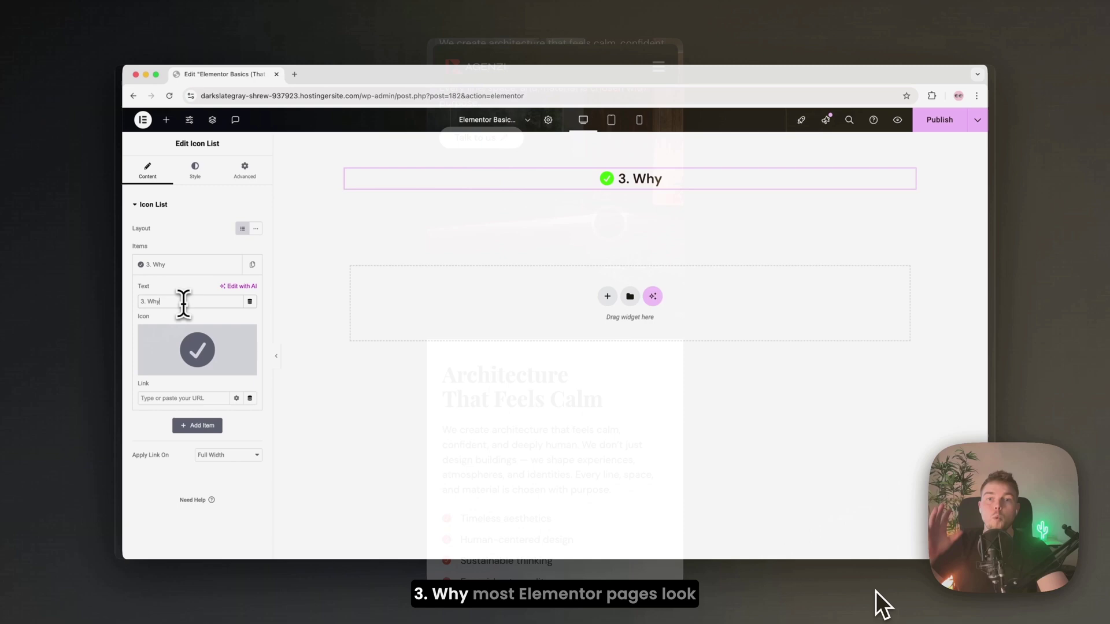
text(Most Elementor Pages Look Amateur (And How To Fix It)
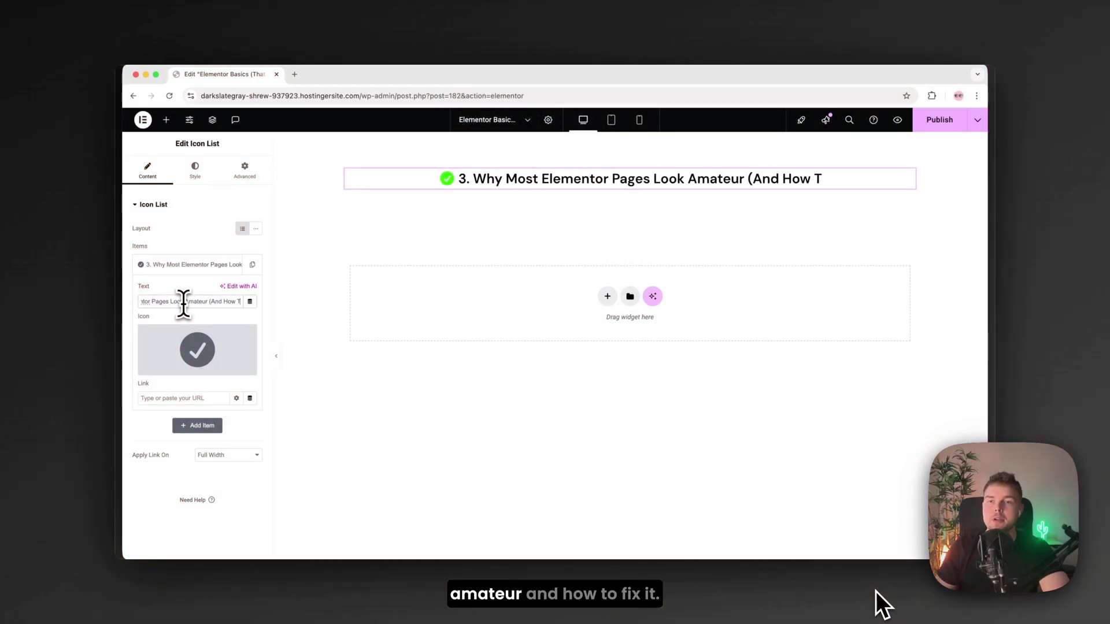
text())
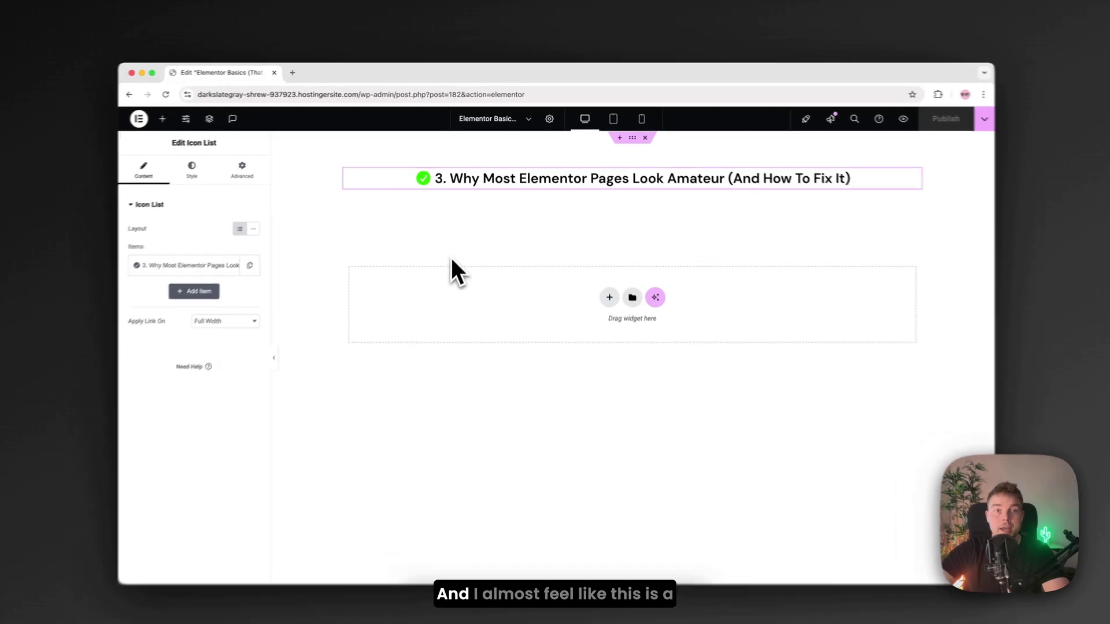
- Go to lummi.ai in a new tab and load the creator's collections page from the pasted URL
click(292, 72)
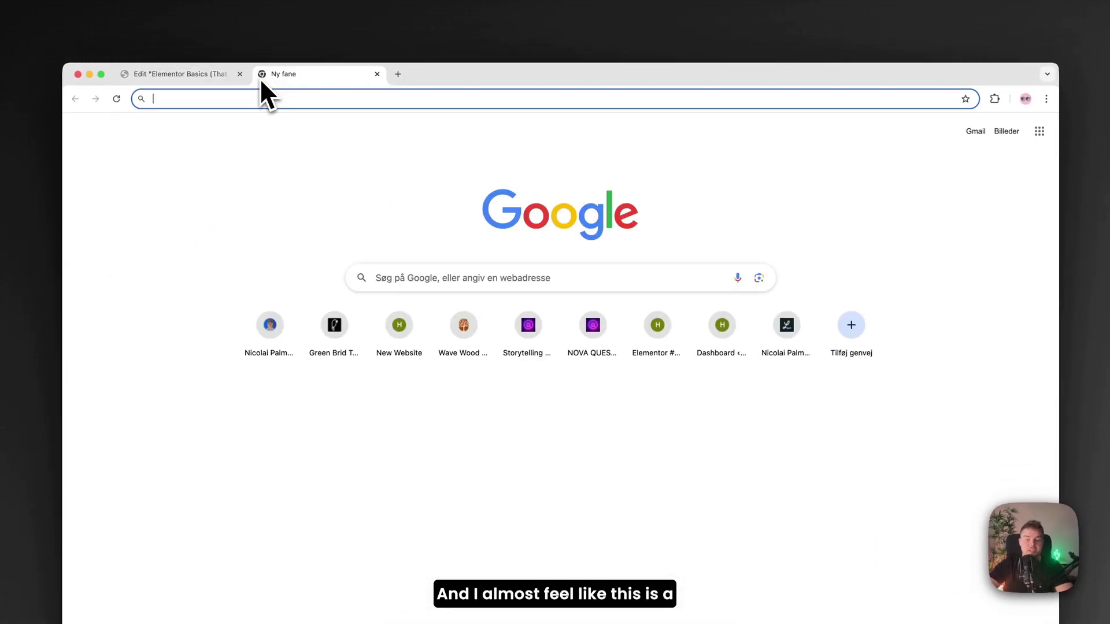
text(l)
key(Return)
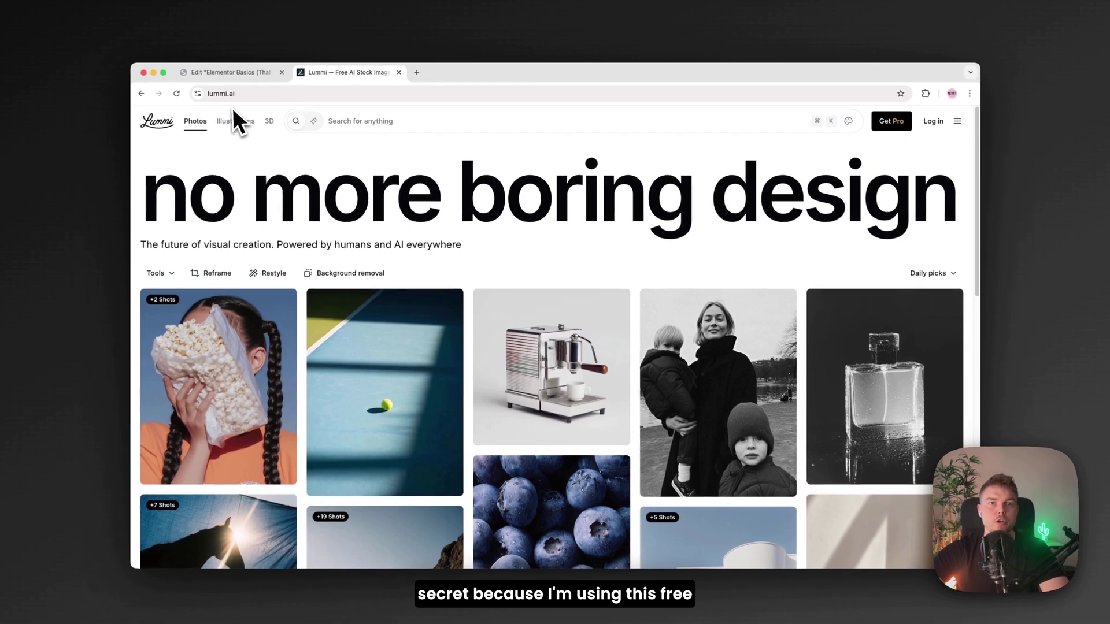
click(250, 94)
text(https://www.lummi.ai/creator/nicolaipalmkvist/collections)
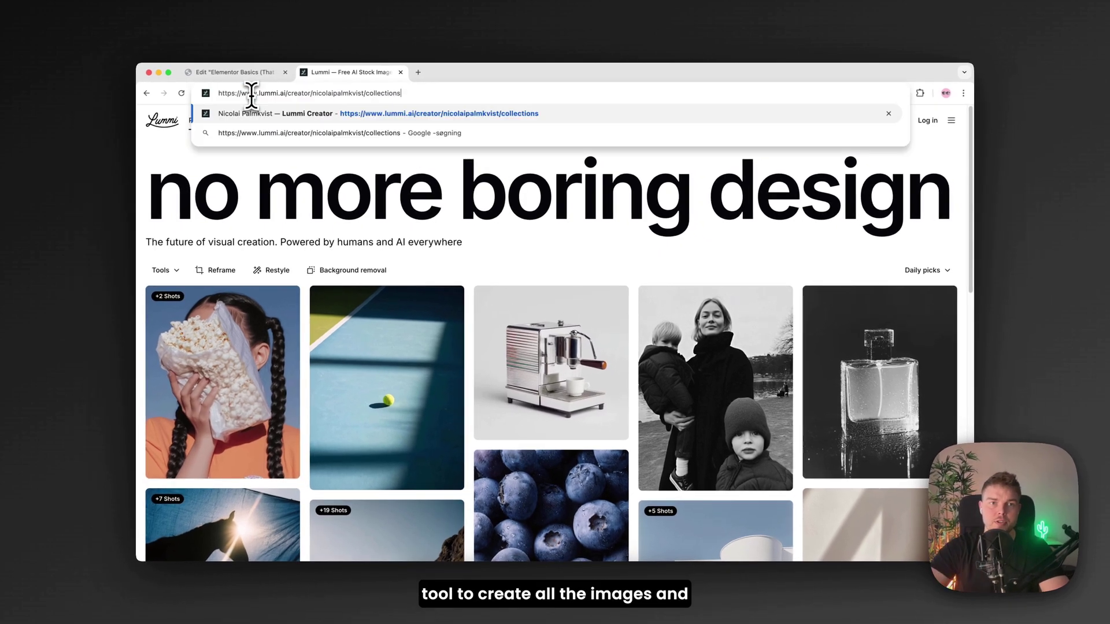
key(Return)
- Open the Architecture collection's fourth modern-house photo and check its free-use licence wording
scroll(474, 249, down, 10)
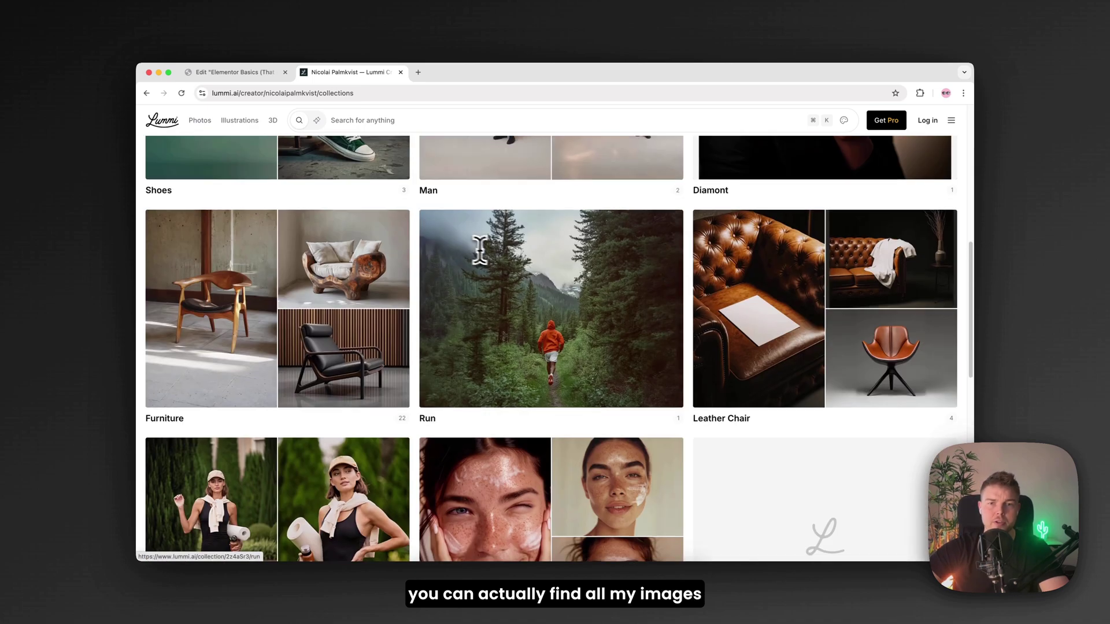
scroll(506, 257, down, 7)
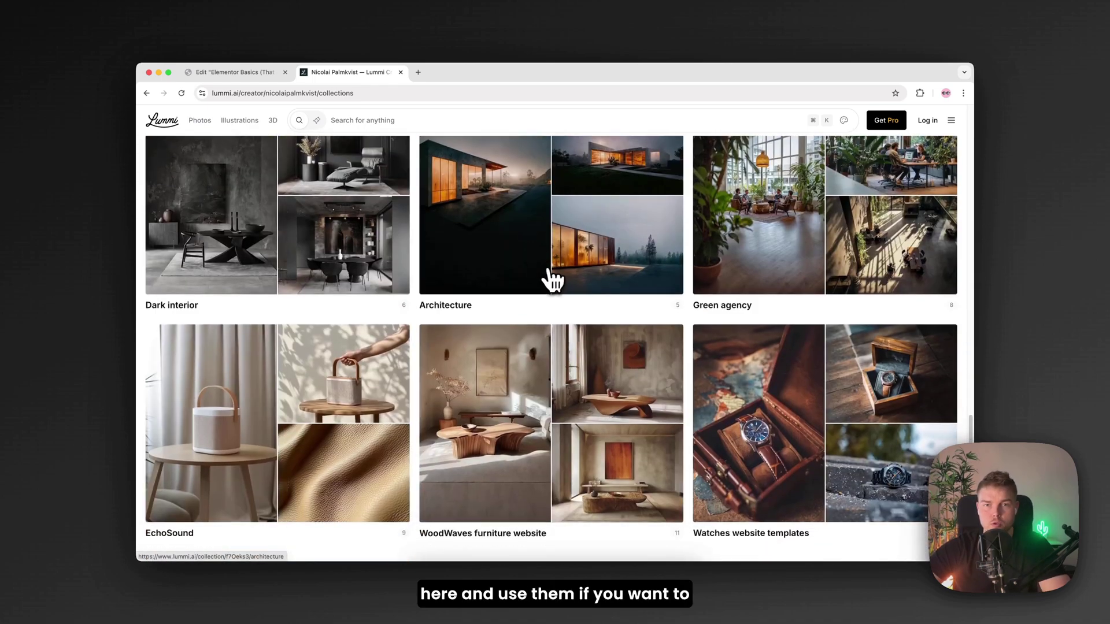
click(595, 260)
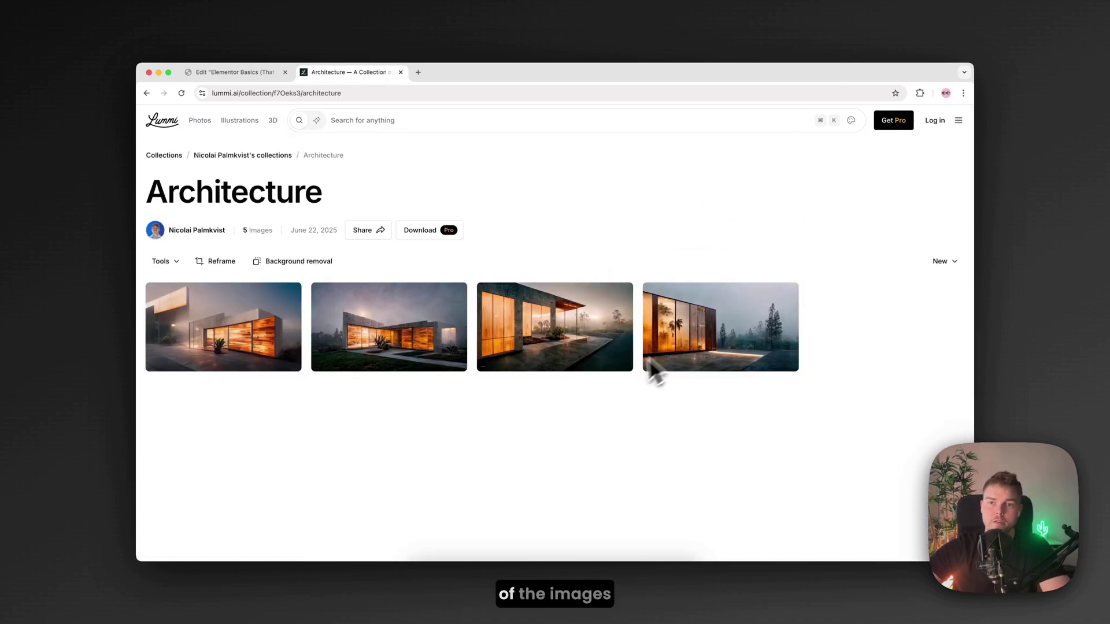
click(686, 318)
drag(738, 329, 672, 332)
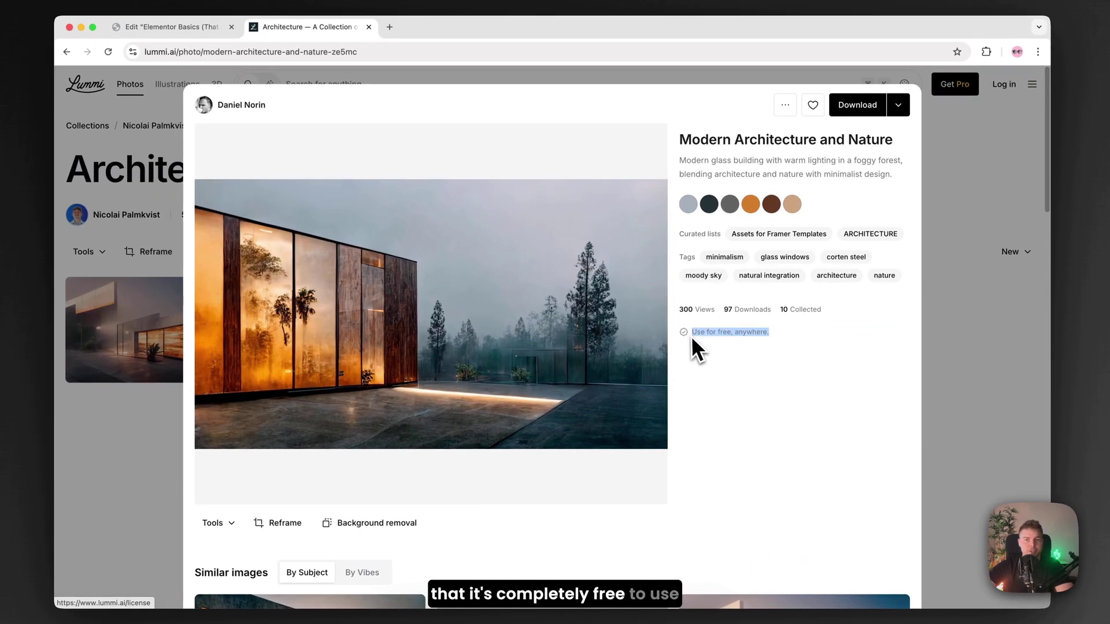
click(772, 341)
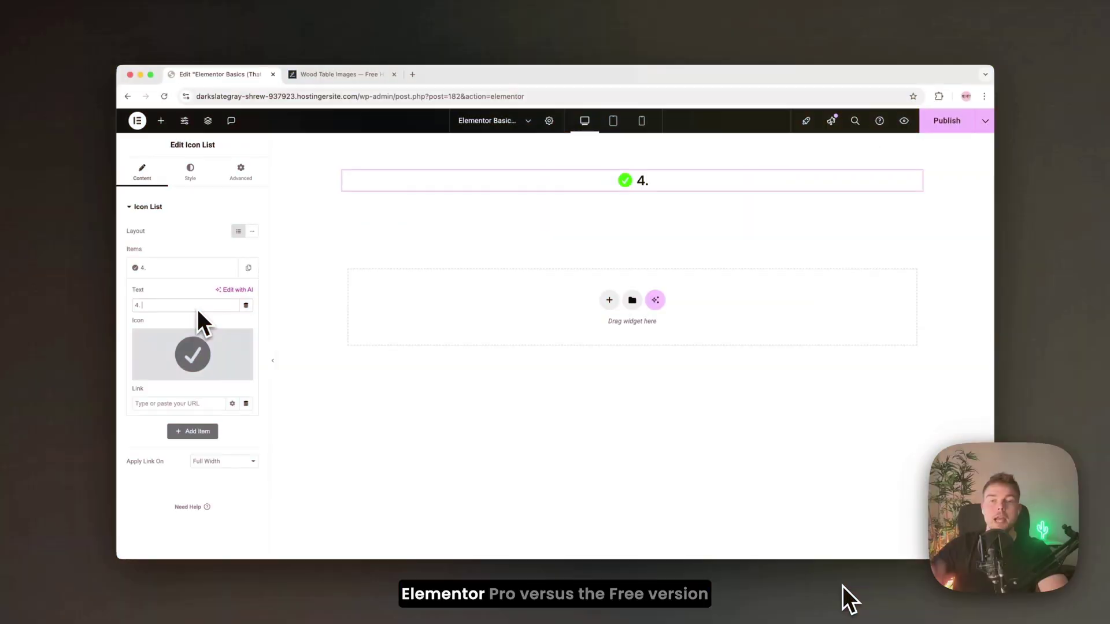
- Title the fourth list item 'Elementor Pro VS' and search the Pro vs Free page for 'header'
text(Elementor Pro VS F)
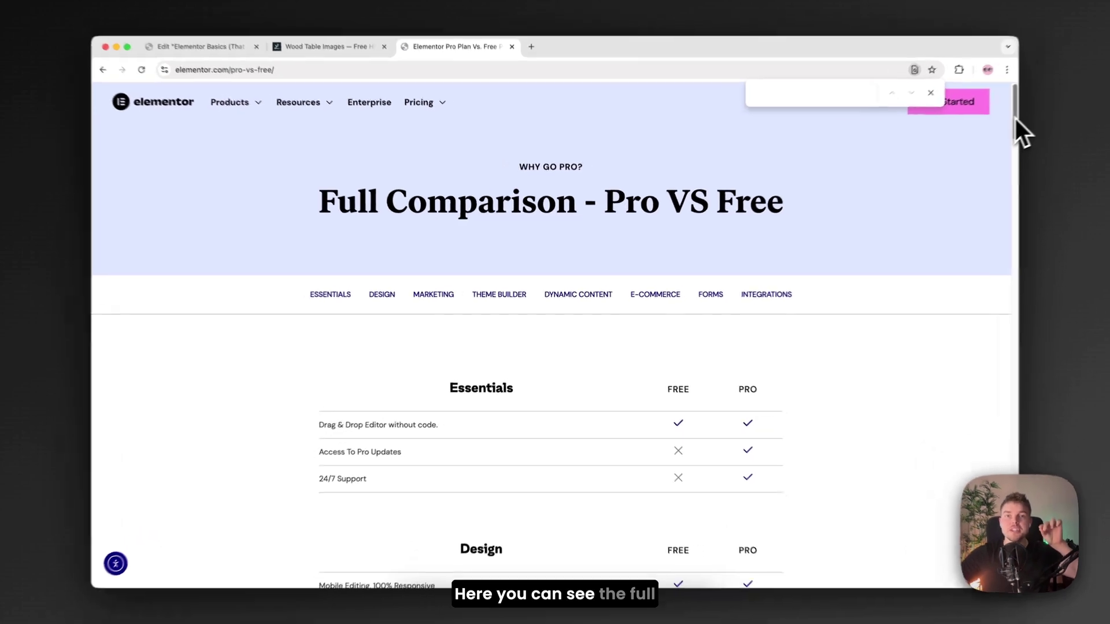
drag(1015, 120, 1011, 317)
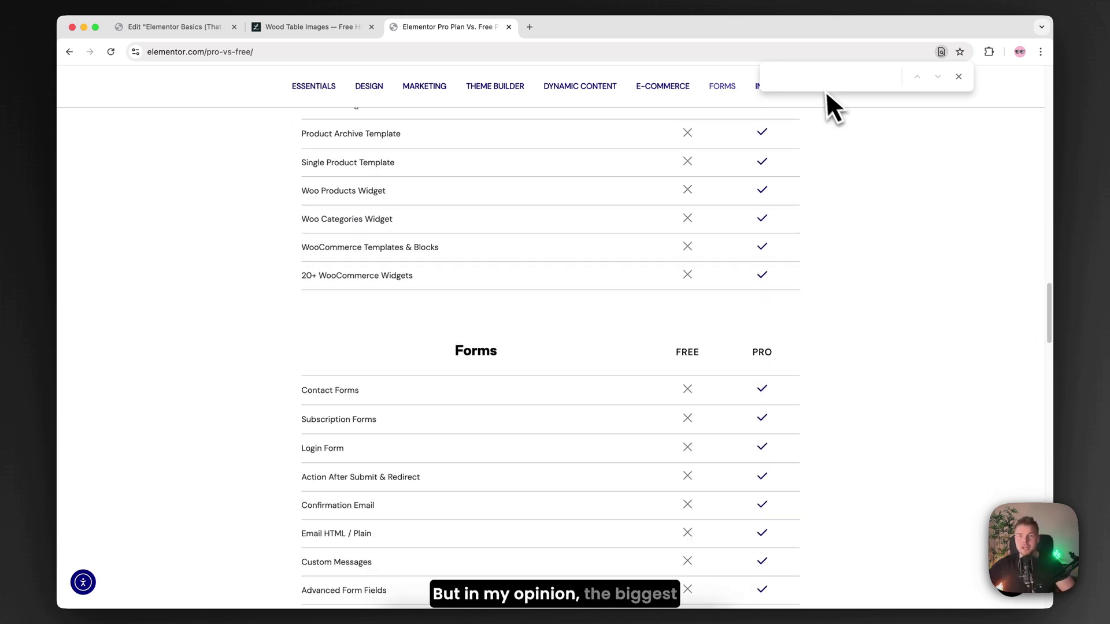
text(header)
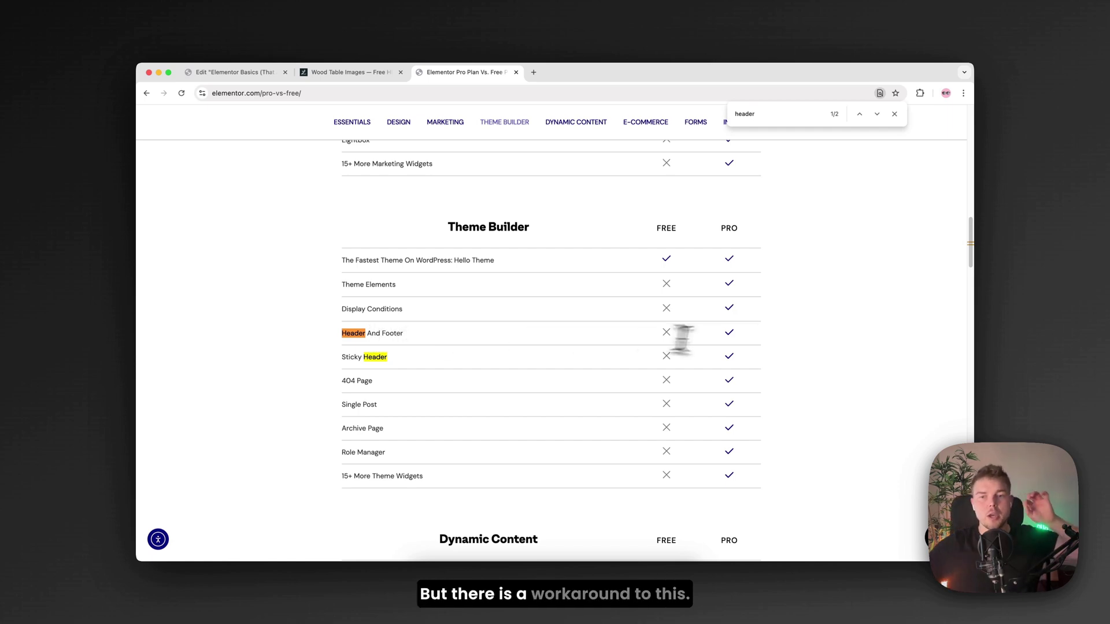
click(535, 75)
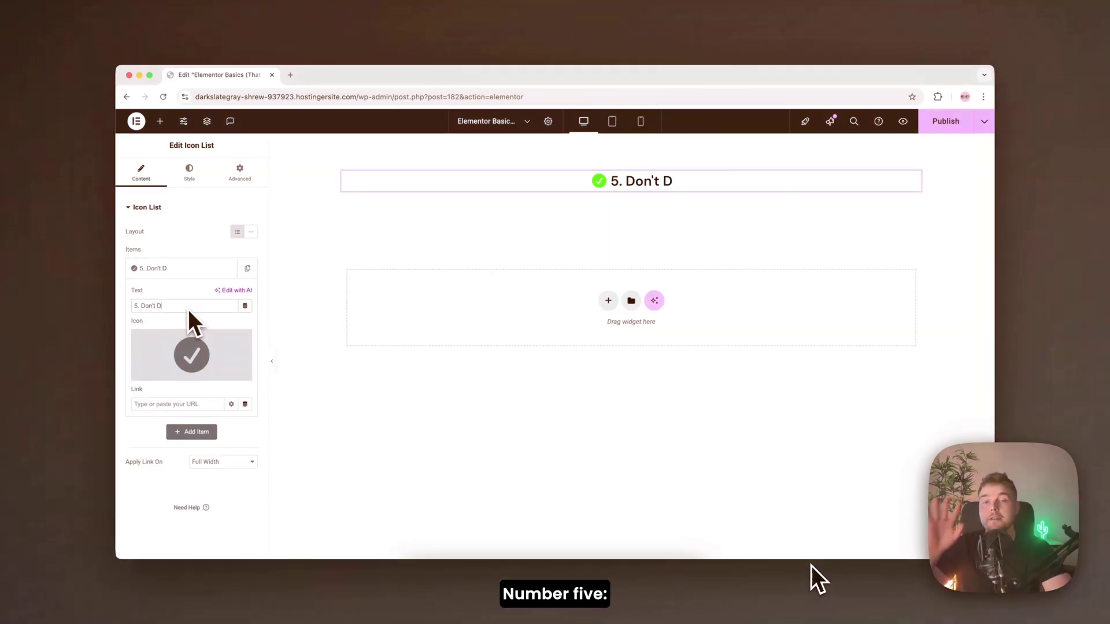
- Finish the fifth icon-list item's title as 'Don't Do This (Save Time'
text(o This (Save Time)
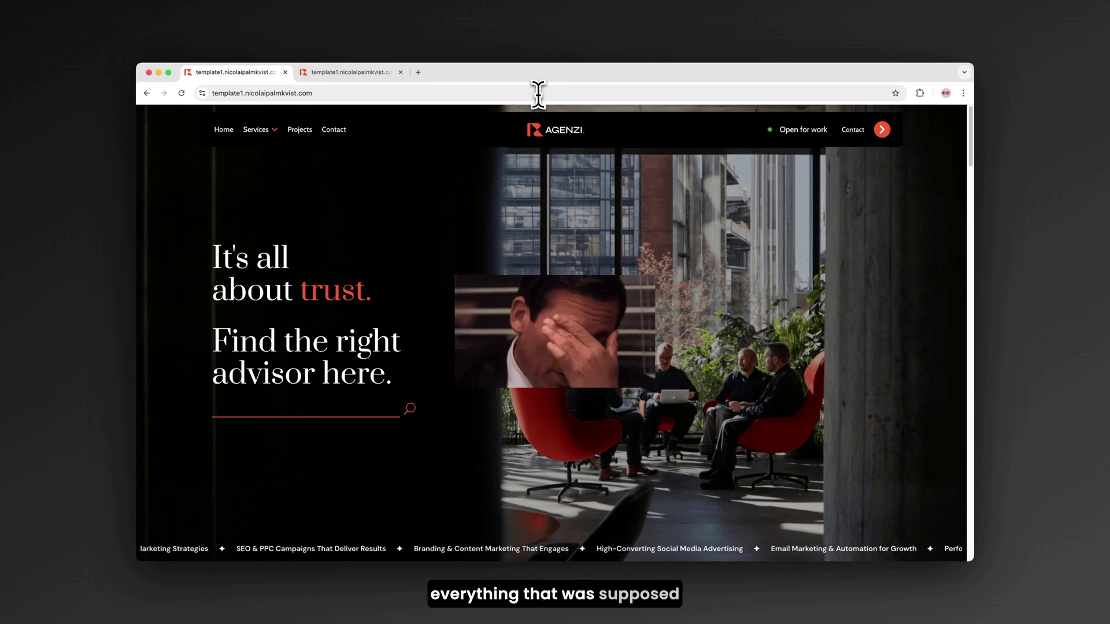
- Make the hero heading text colour and the search field border colour green
click(347, 76)
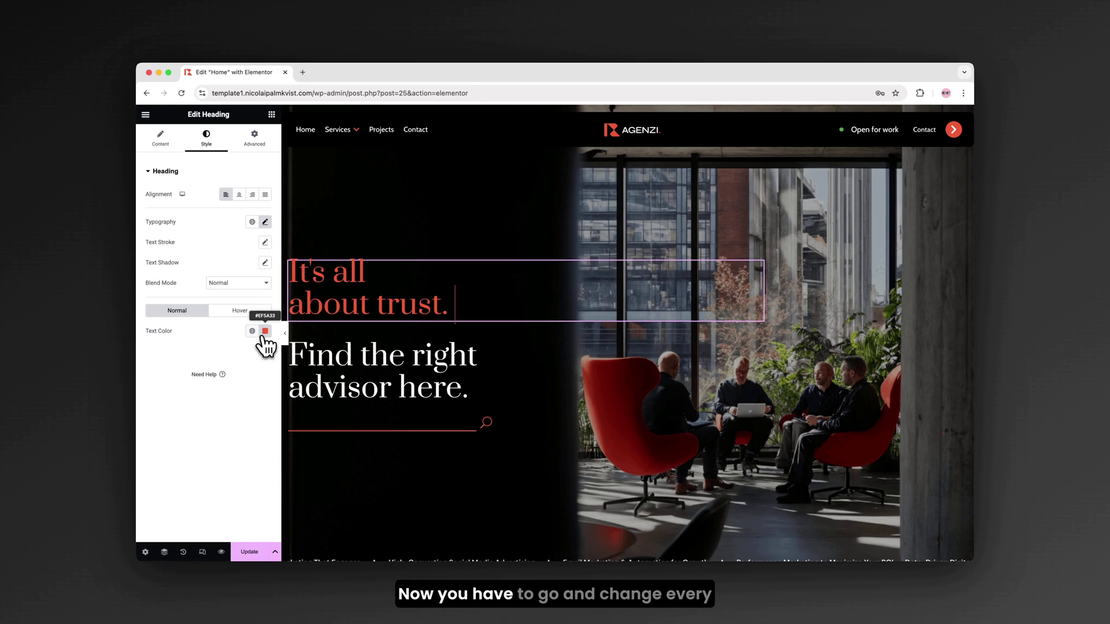
click(265, 330)
drag(248, 450, 251, 449)
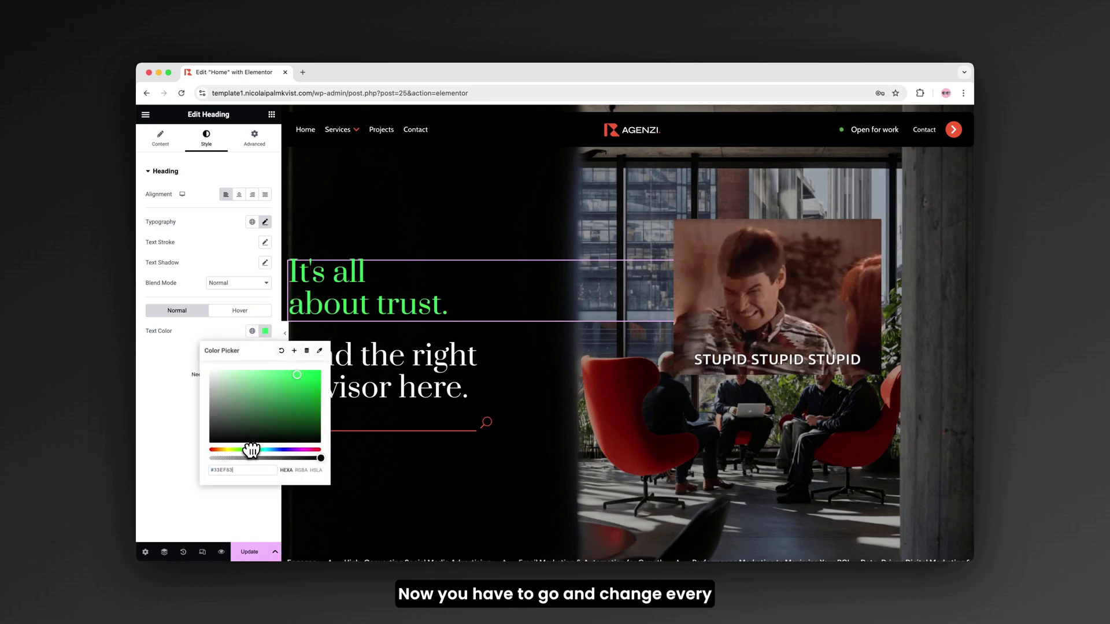
click(384, 446)
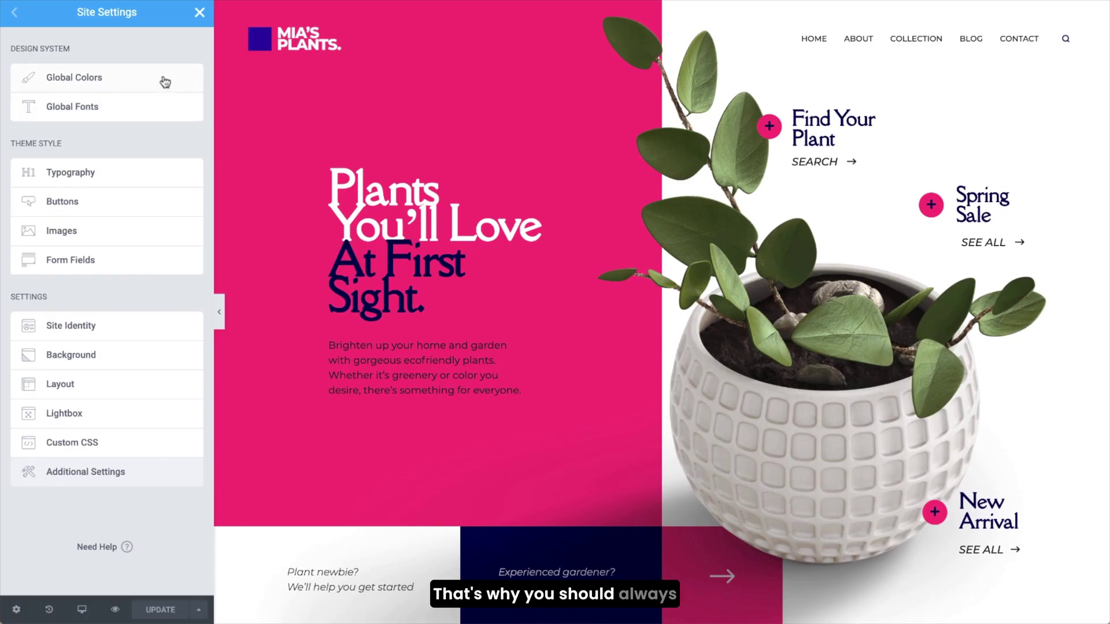
- Try a blue Accent global colour, restore pink, and title item six 'Bonus Tips (Golden Nuggets)'
click(165, 82)
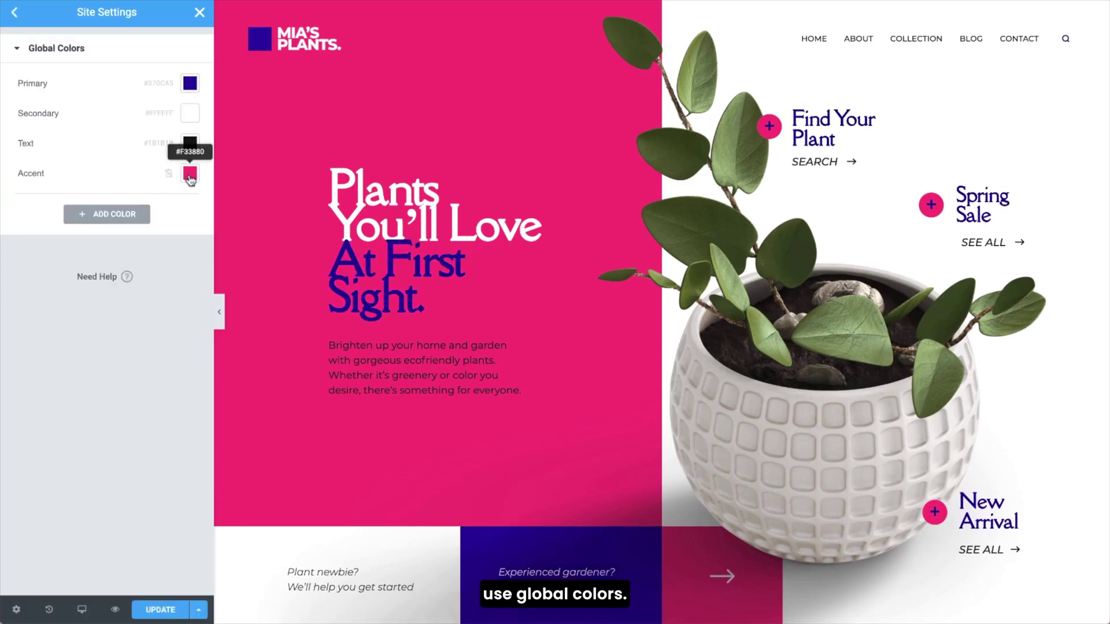
click(190, 173)
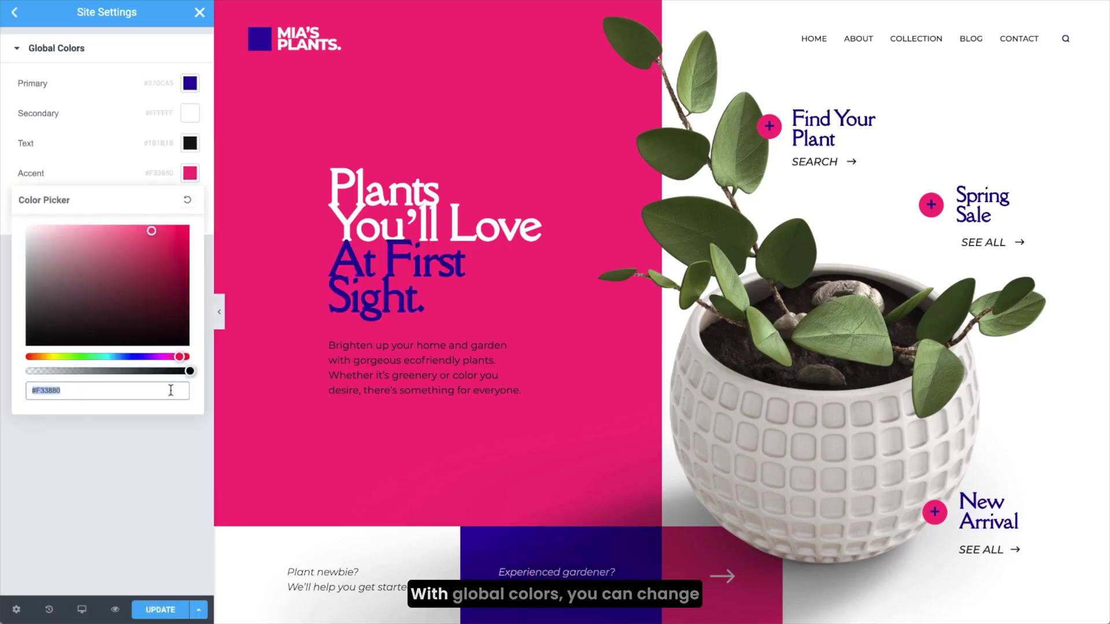
click(190, 173)
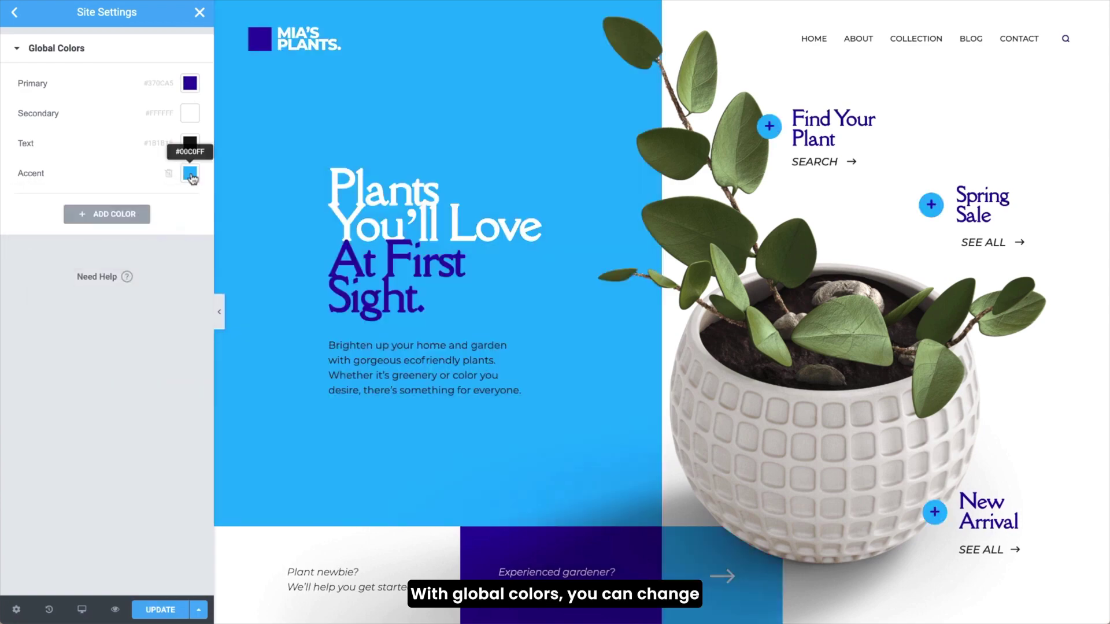
click(190, 173)
key(ctrl+v)
click(191, 172)
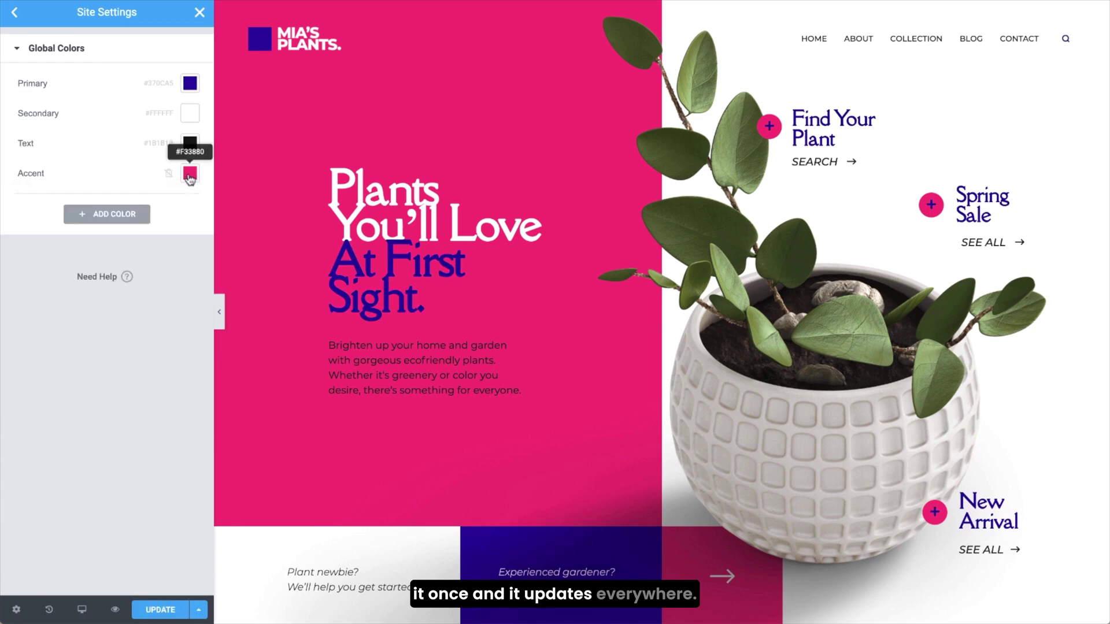
click(190, 84)
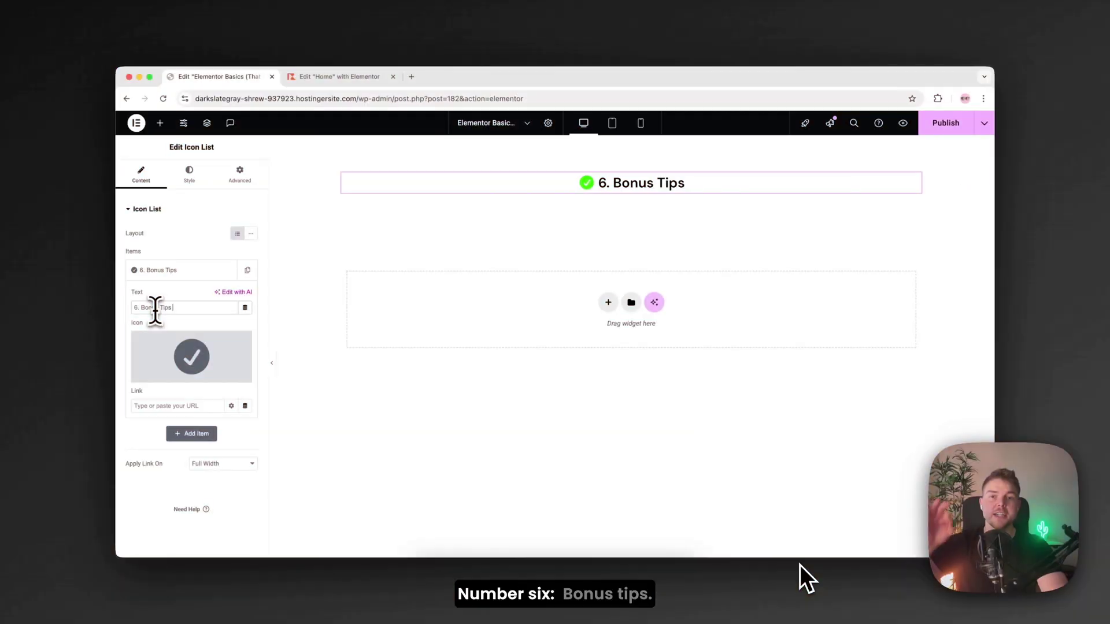
text((Golden Nuggets))
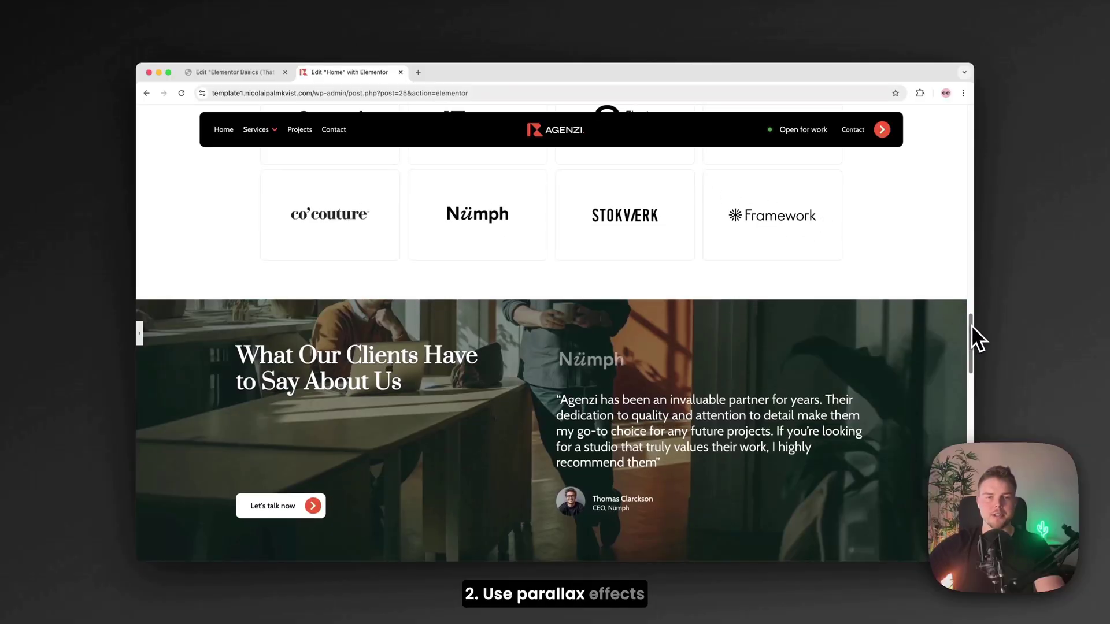
- Set the testimonial container's background Attachment to Fixed and preview it without the sidebar
mouse_move(971, 325)
mouse_down()
mouse_move(970, 352)
mouse_move(970, 340)
mouse_up()
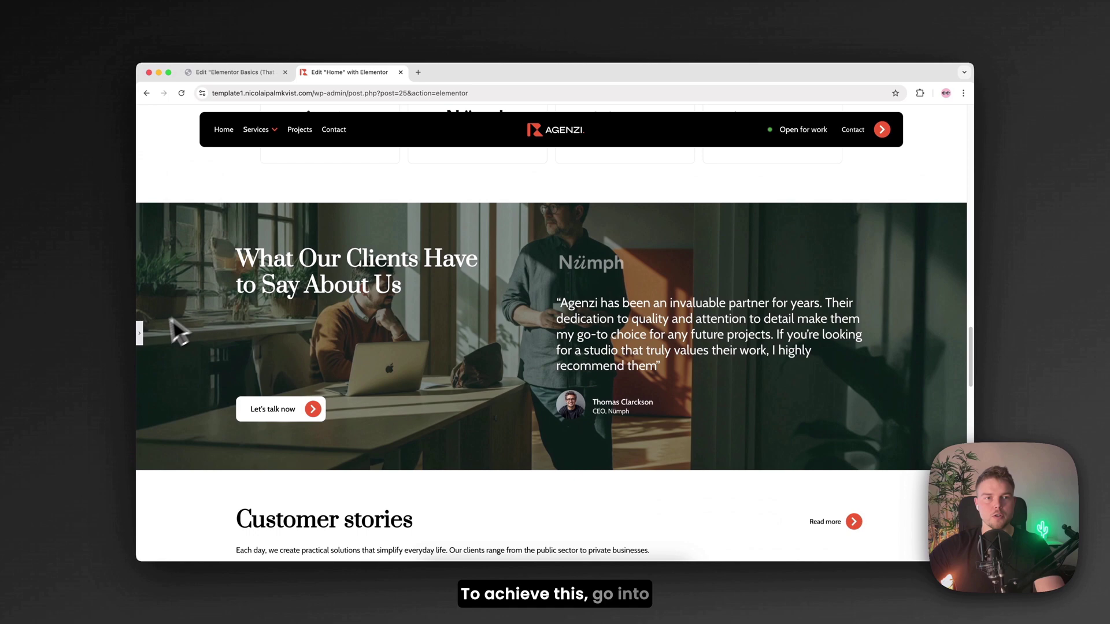
click(140, 331)
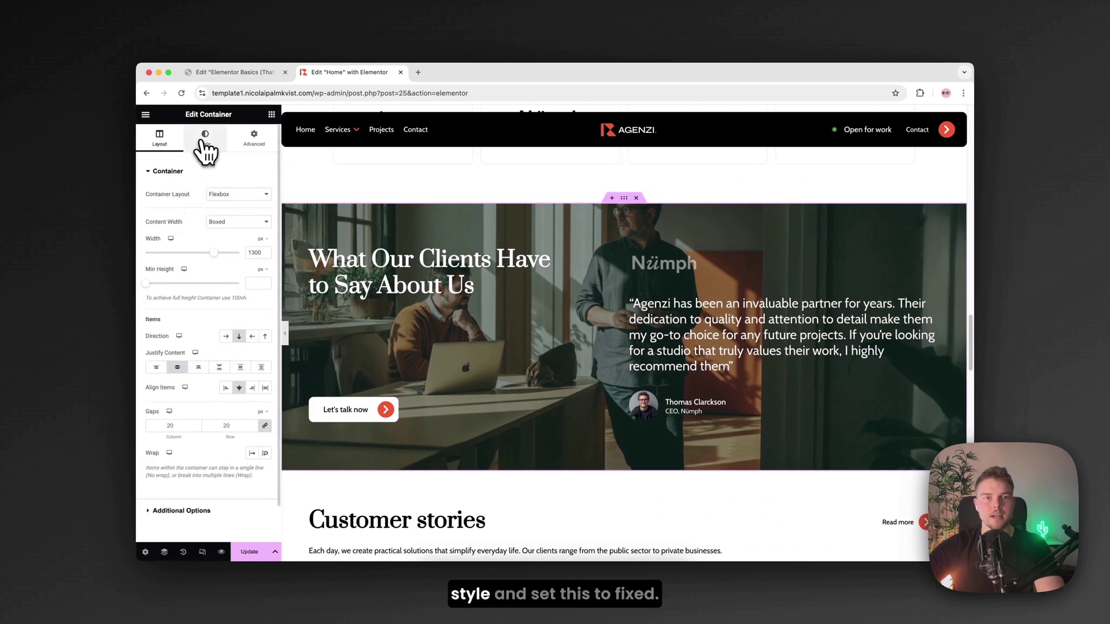
click(204, 140)
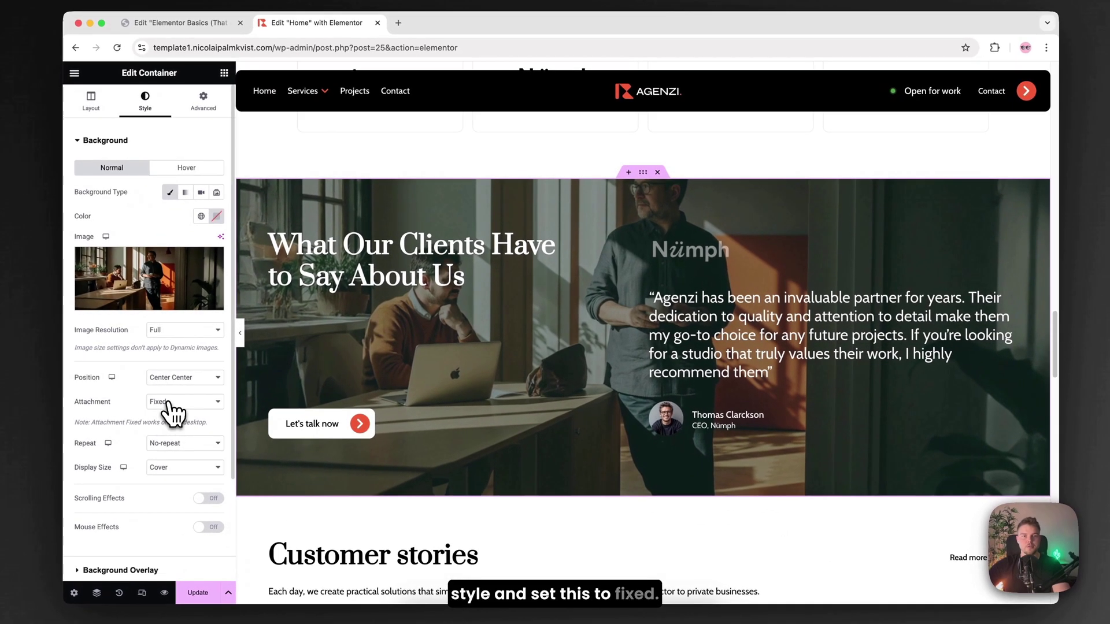
click(169, 404)
click(169, 403)
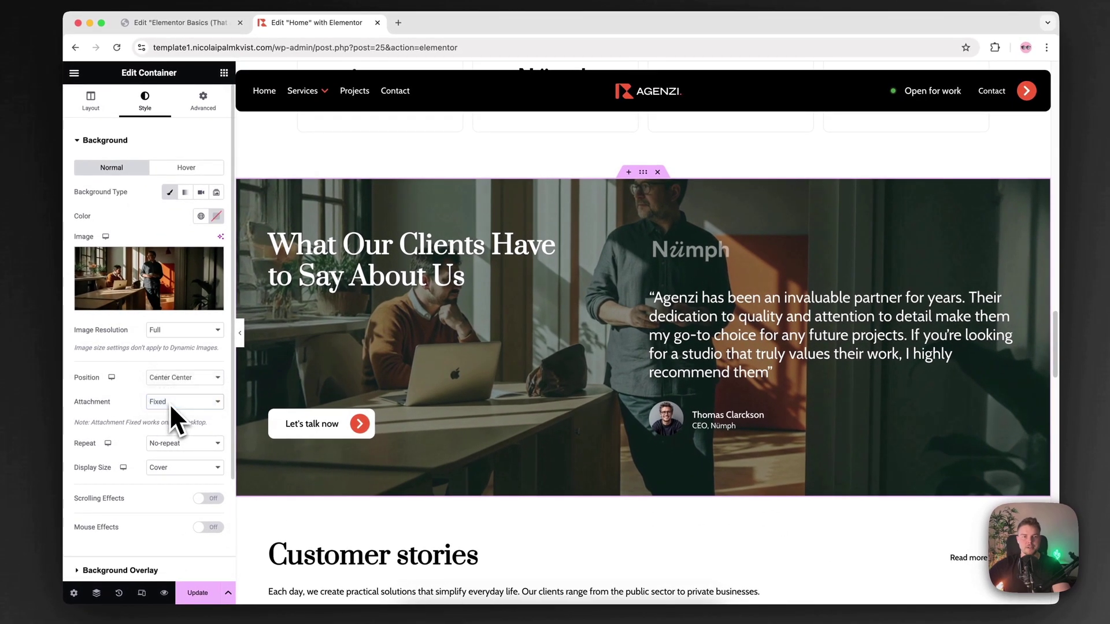
click(238, 337)
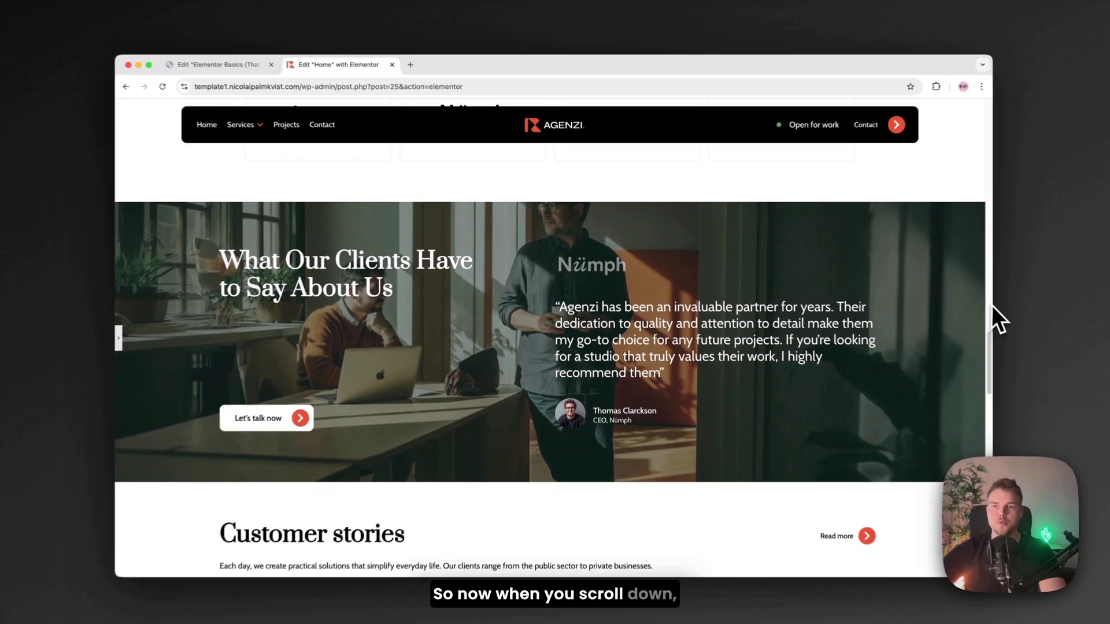
mouse_move(970, 335)
mouse_down()
mouse_move(969, 345)
mouse_move(972, 330)
mouse_up()
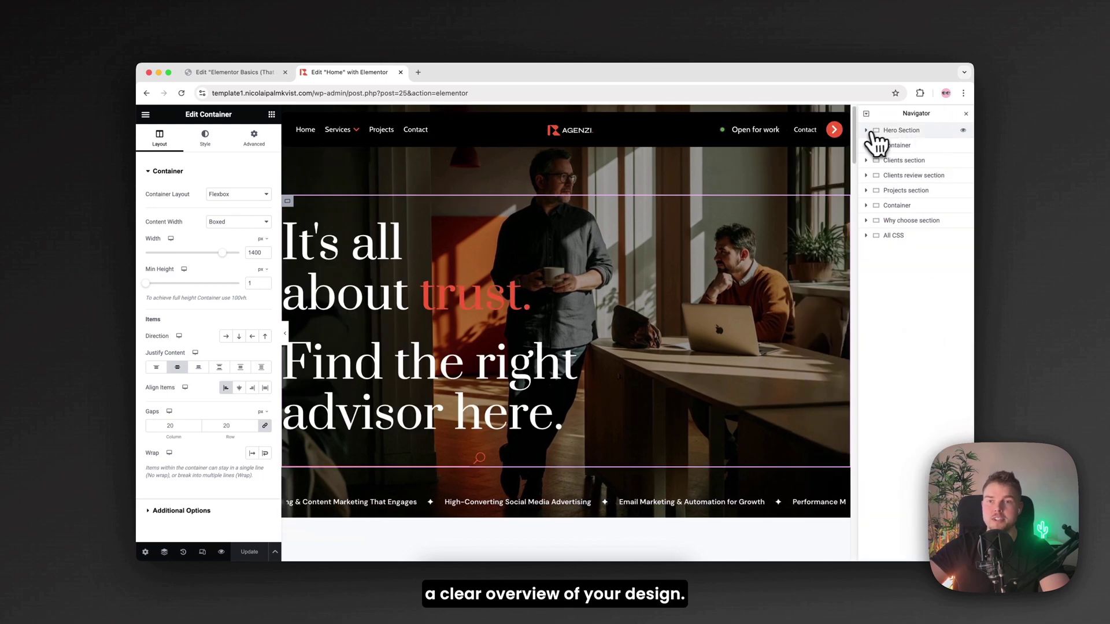
- Expand the hero row and open the Navigator outline from the hero container's context menu
click(871, 144)
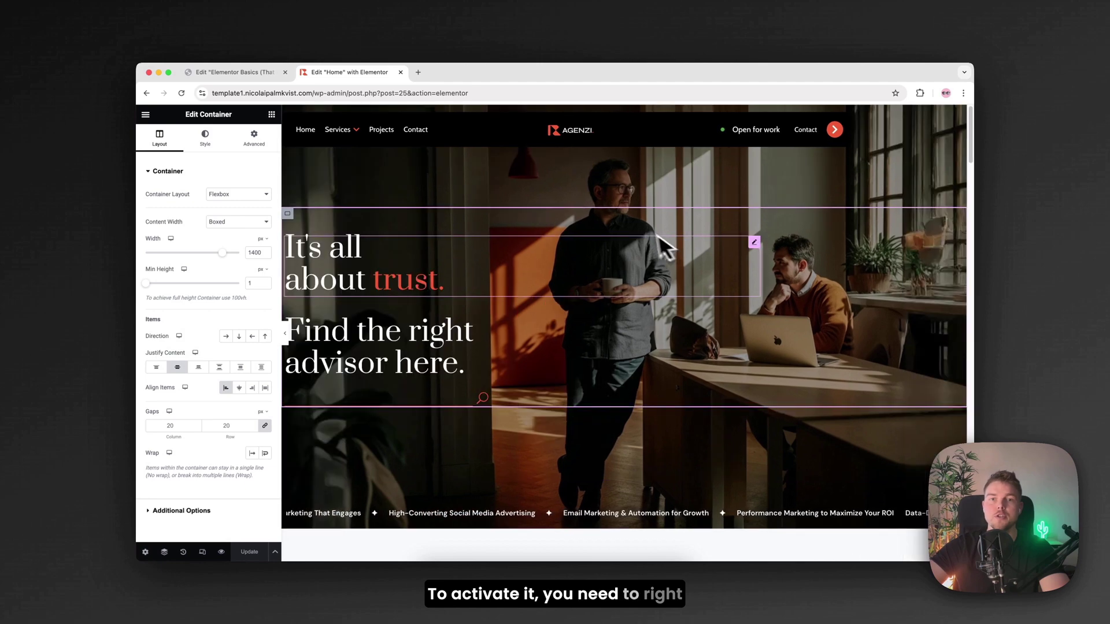
right_click(641, 213)
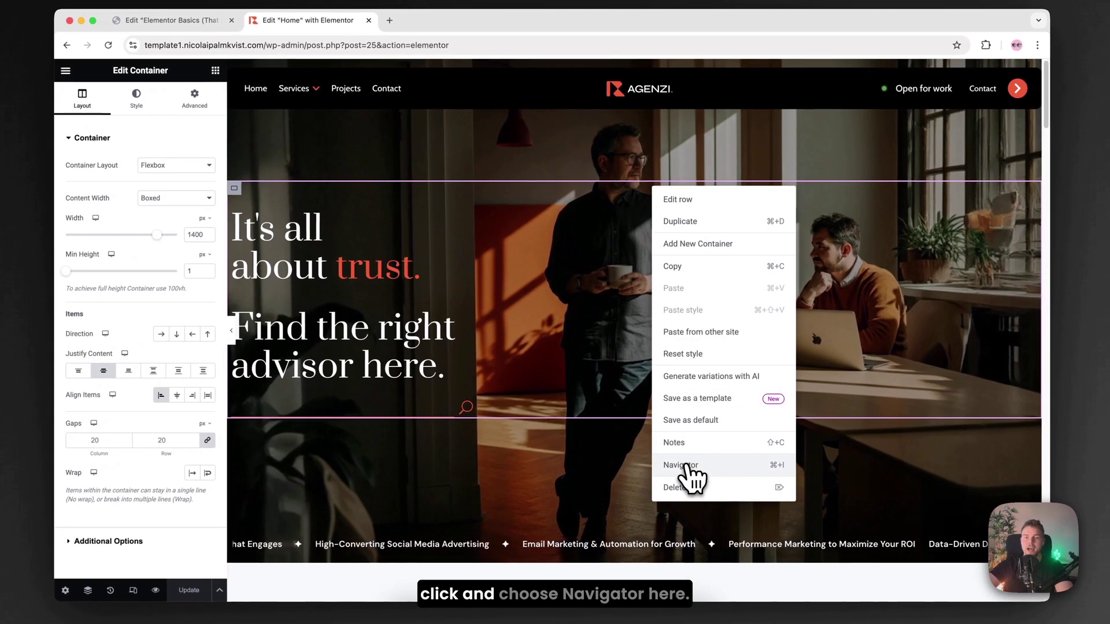
click(687, 466)
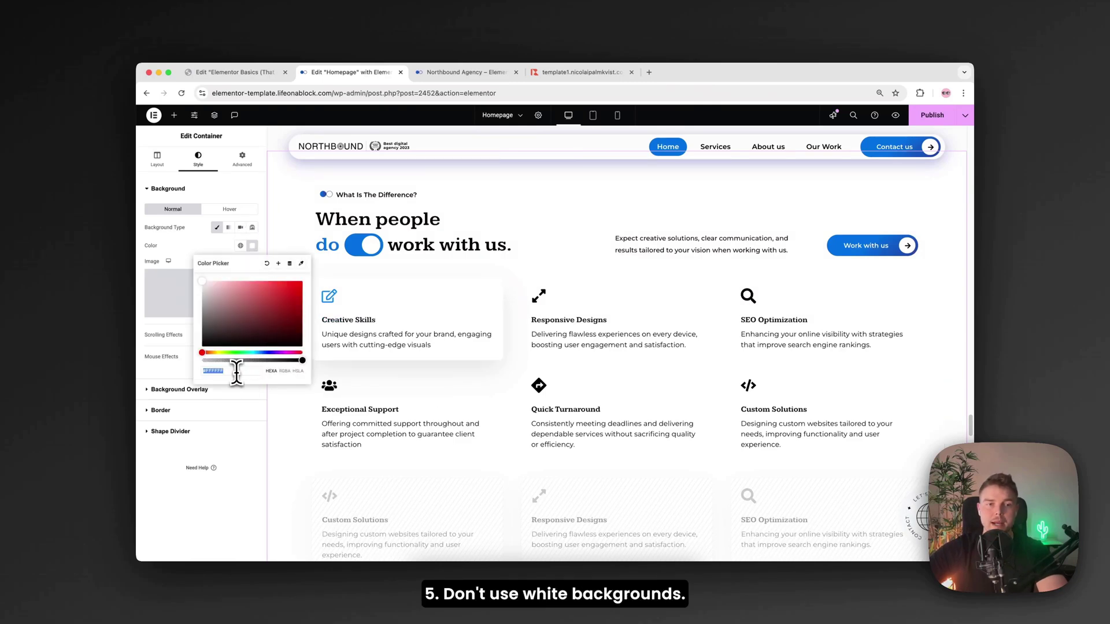
- On the live Northbound Agency page, flip the heading toggle to don't and back to do
click(450, 73)
click(298, 243)
click(310, 248)
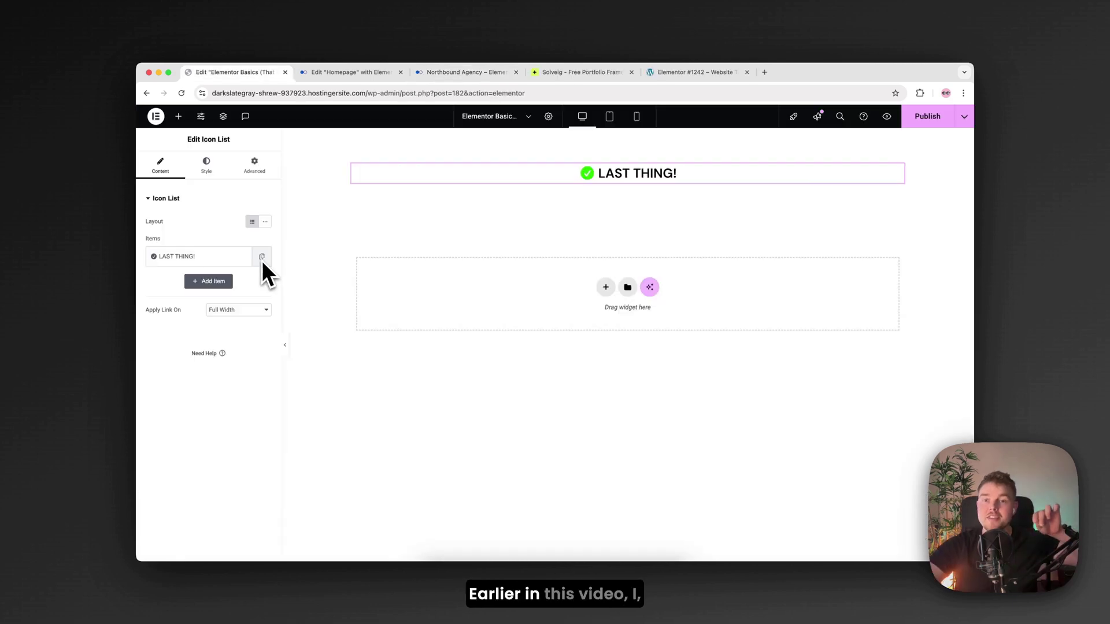
- Duplicate the LAST THING! item until the icon list holds five copies
click(261, 259)
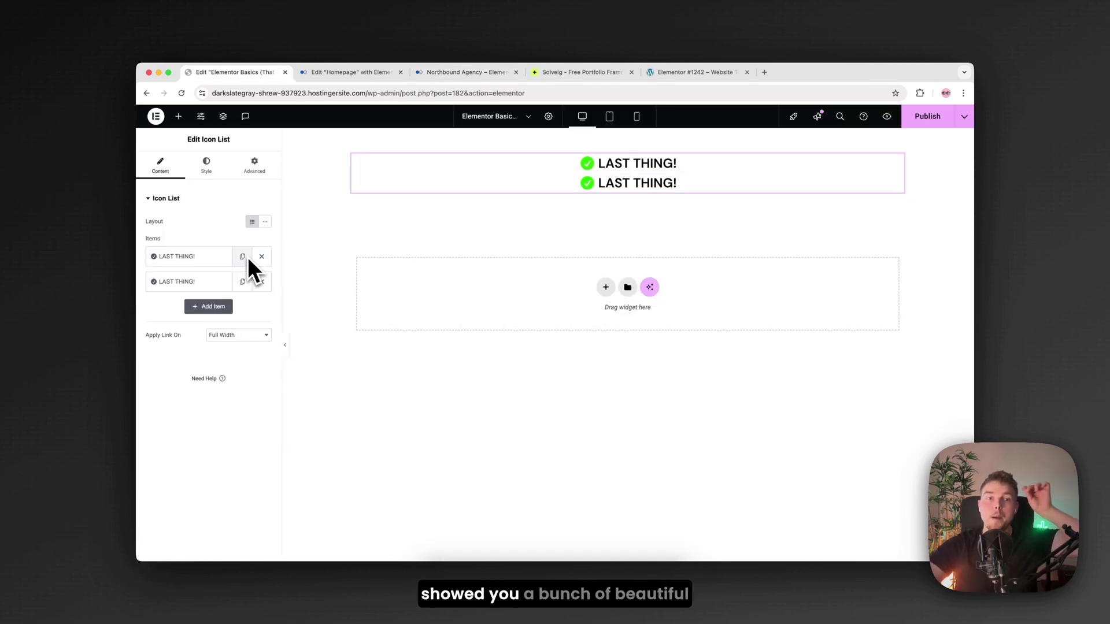
click(245, 256)
click(245, 256)
click(245, 256)
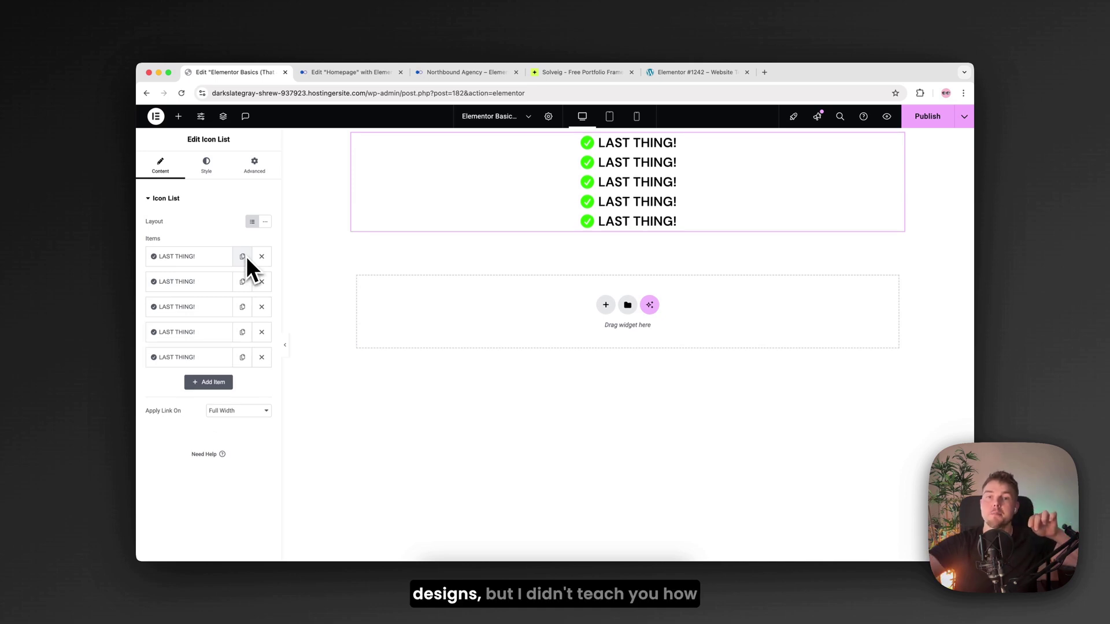